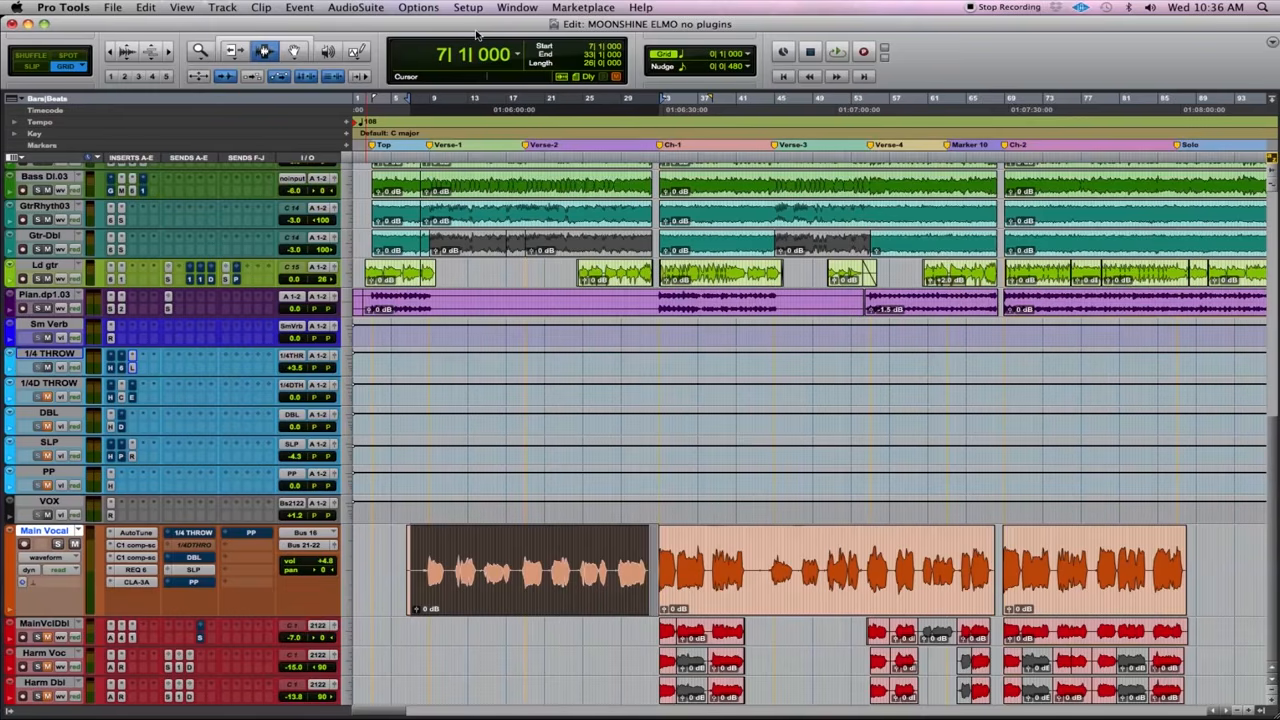
- Play the passage from bar 7, set Main Vocal's automation mode to off, and replay it for comparison
{"action": "key", "text": "space"}
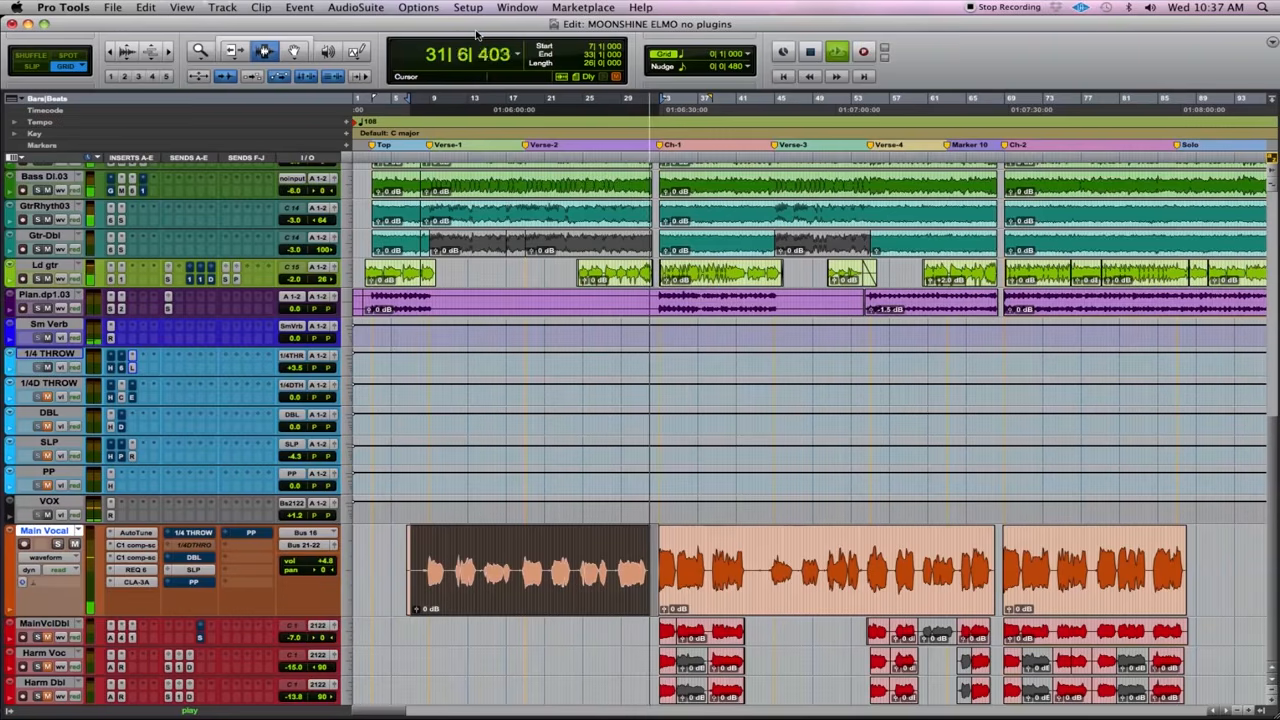
{"action": "key", "text": "space"}
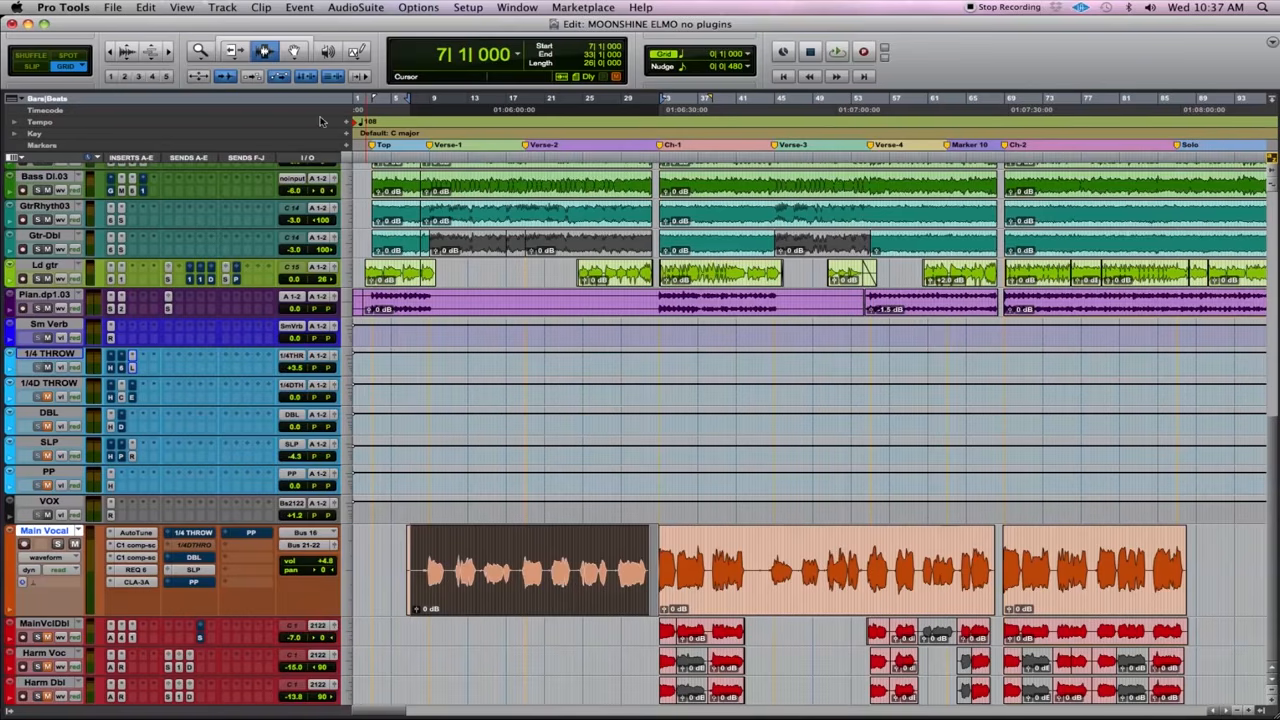
{"action": "left_click", "coordinate": [73, 571]}
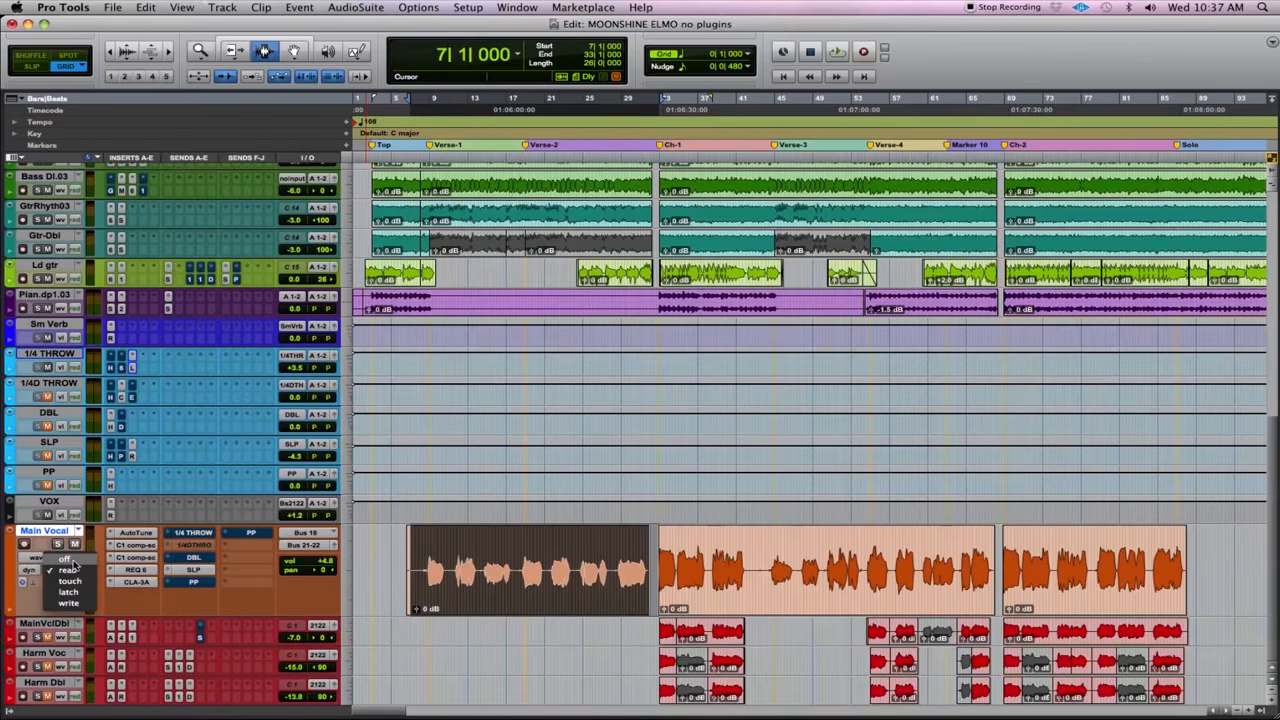
{"action": "left_click", "coordinate": [73, 563]}
{"action": "key", "text": "space"}
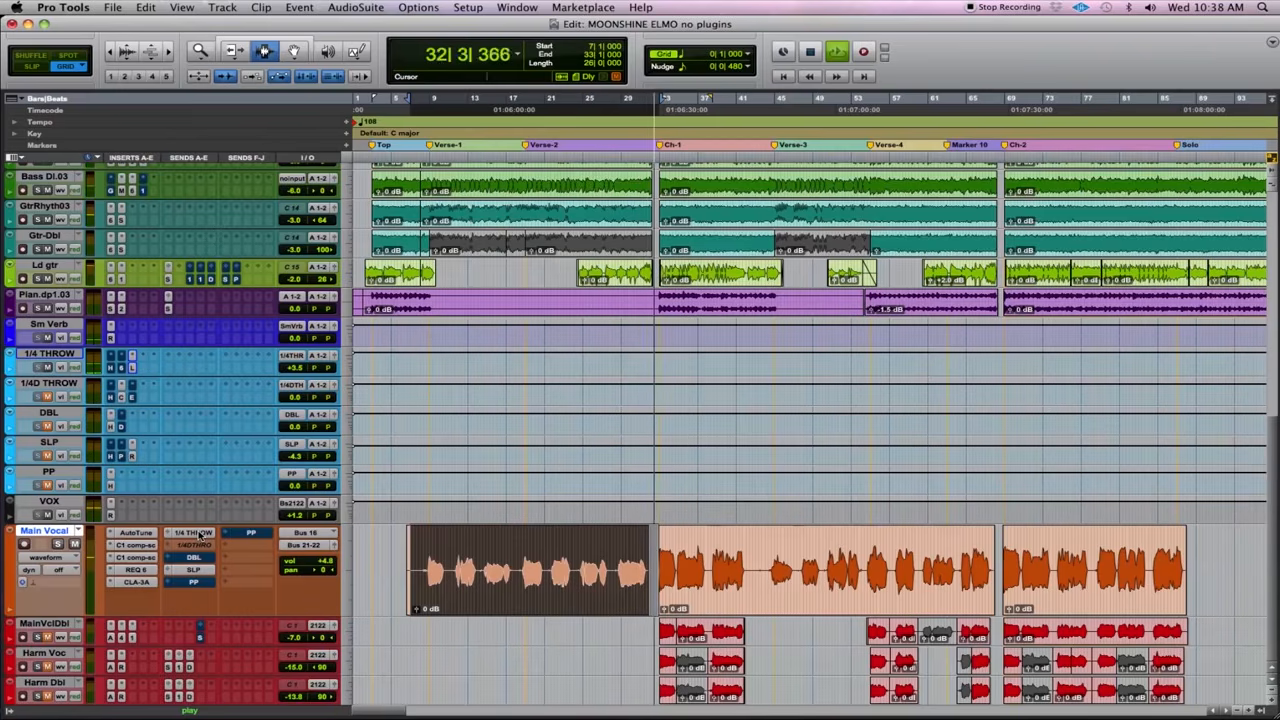
{"action": "key", "text": "space"}
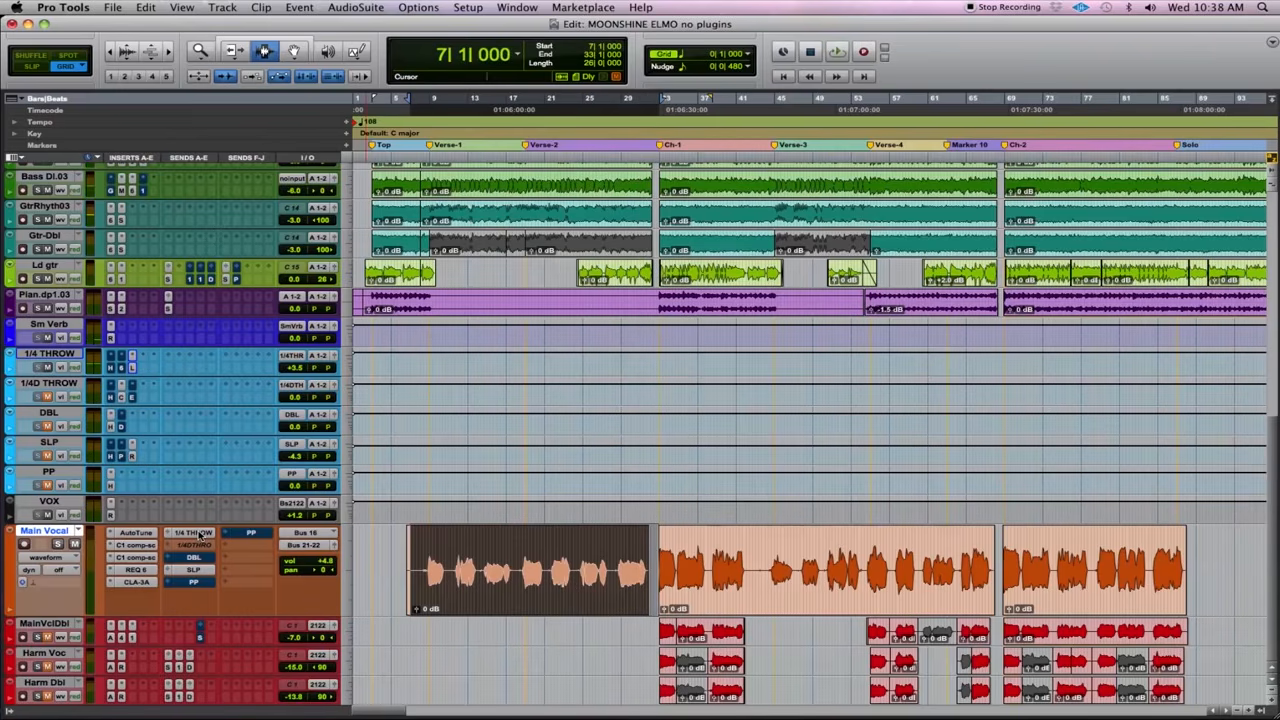
- Open the Long Delay II plug-in on the 1/4 THROW track and examine the available stereo delay plug-ins
{"action": "left_click", "coordinate": [132, 367]}
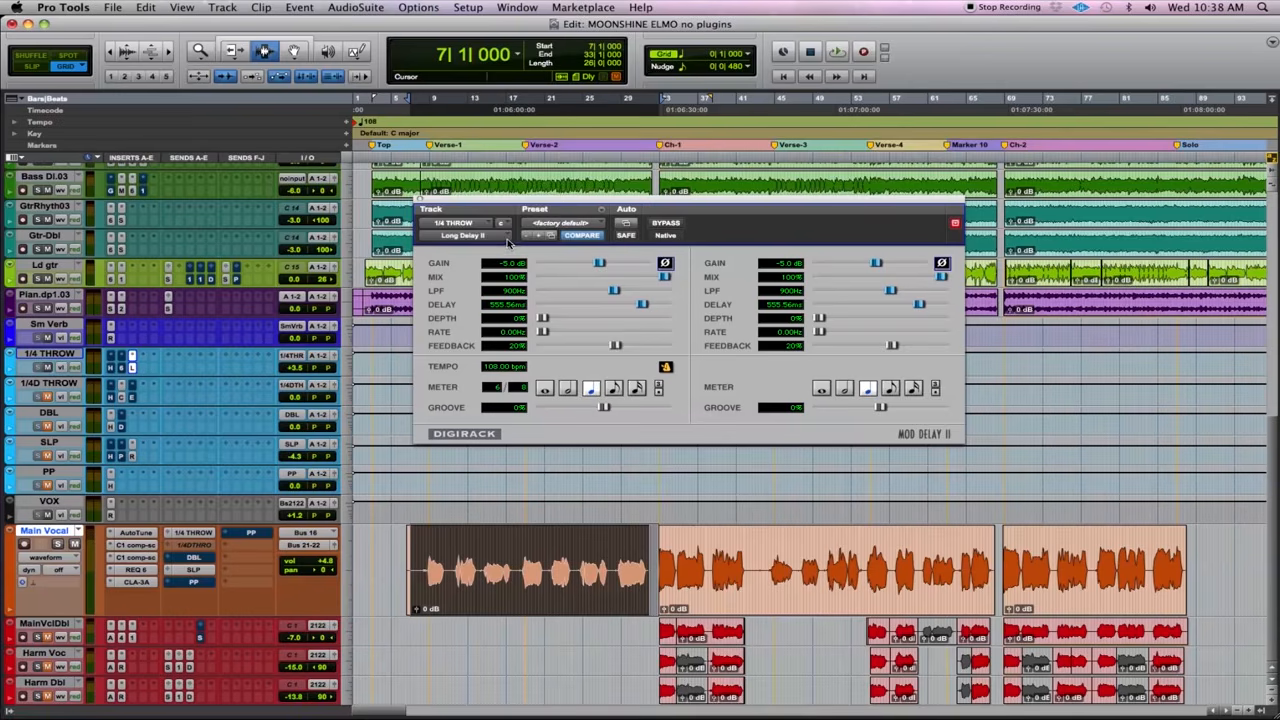
{"action": "left_click", "coordinate": [507, 240]}
{"action": "mouse_move", "coordinate": [510, 240]}
{"action": "mouse_move", "coordinate": [614, 116]}
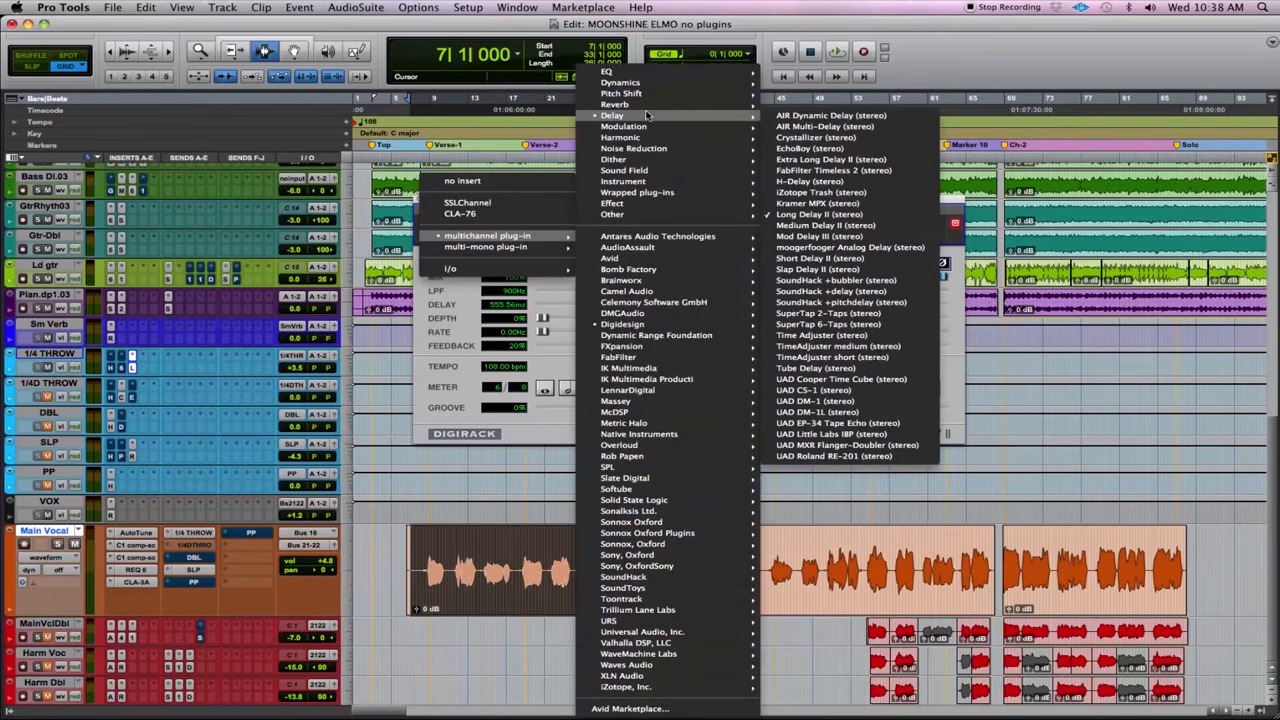
{"action": "left_click", "coordinate": [853, 228]}
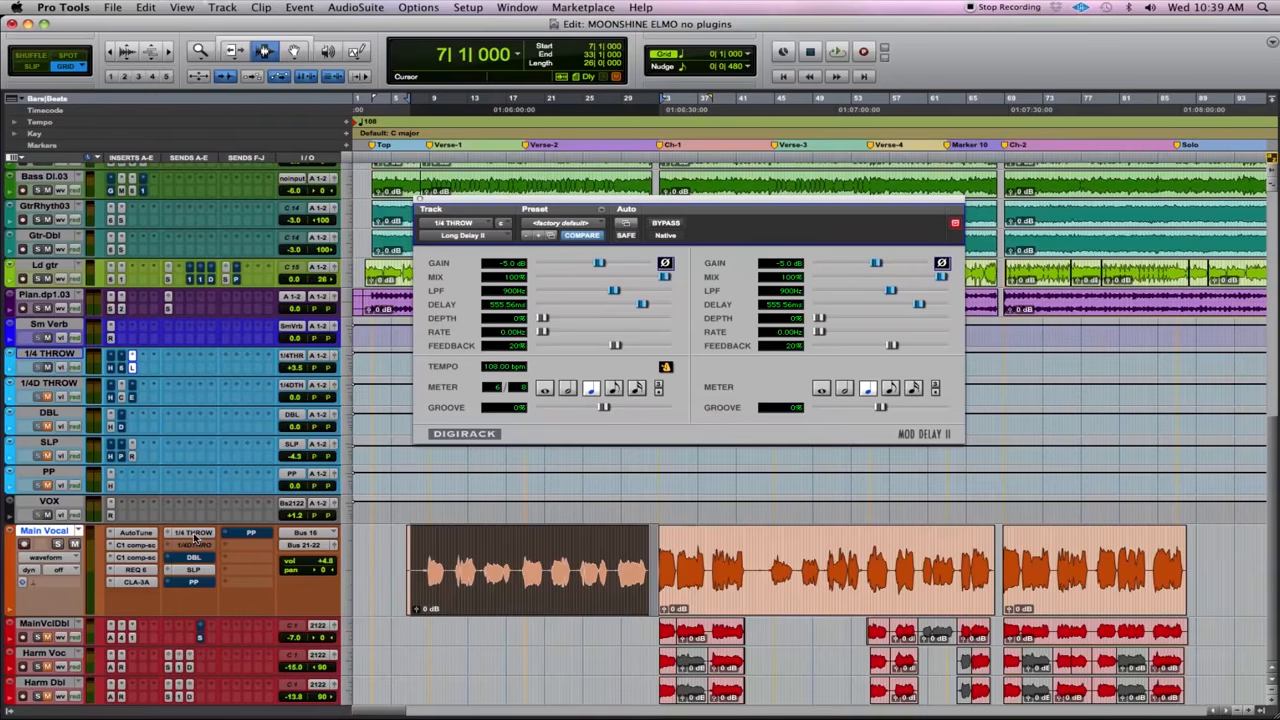
- Return Main Vocal to read automation mode and display the mute automation of its 1/4 THROW send
{"action": "left_click", "coordinate": [72, 558]}
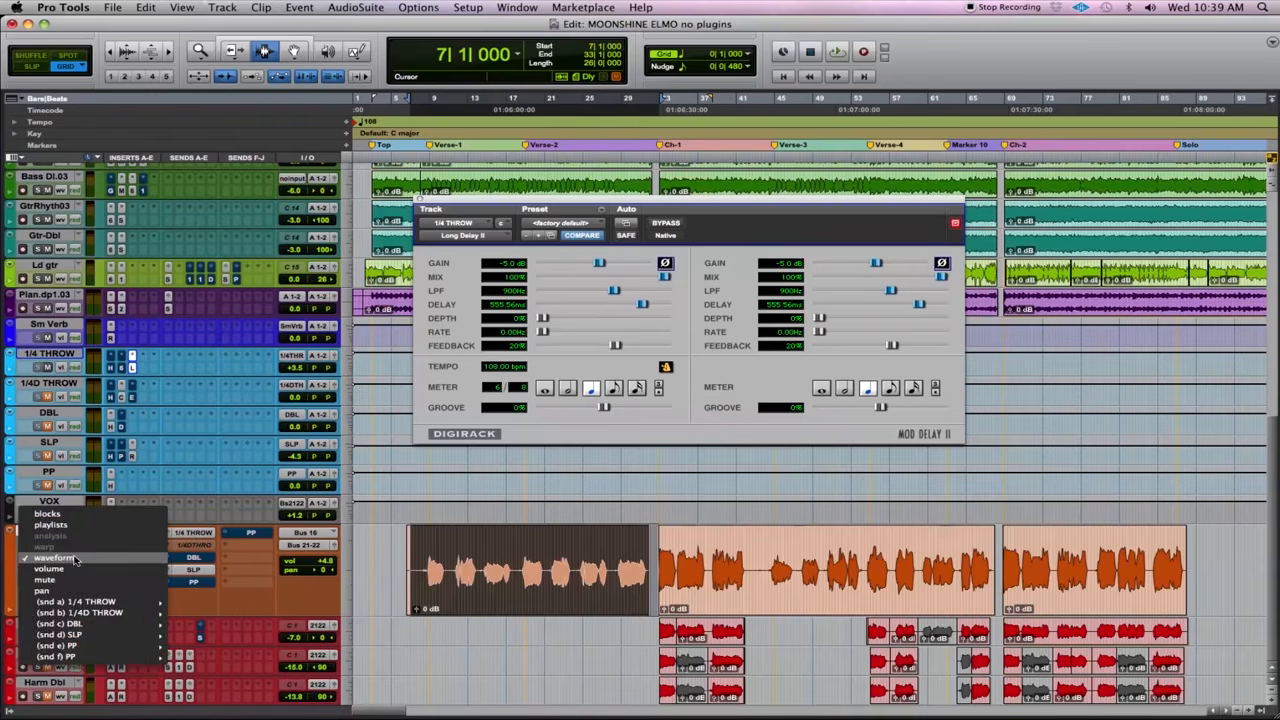
{"action": "mouse_move", "coordinate": [125, 602]}
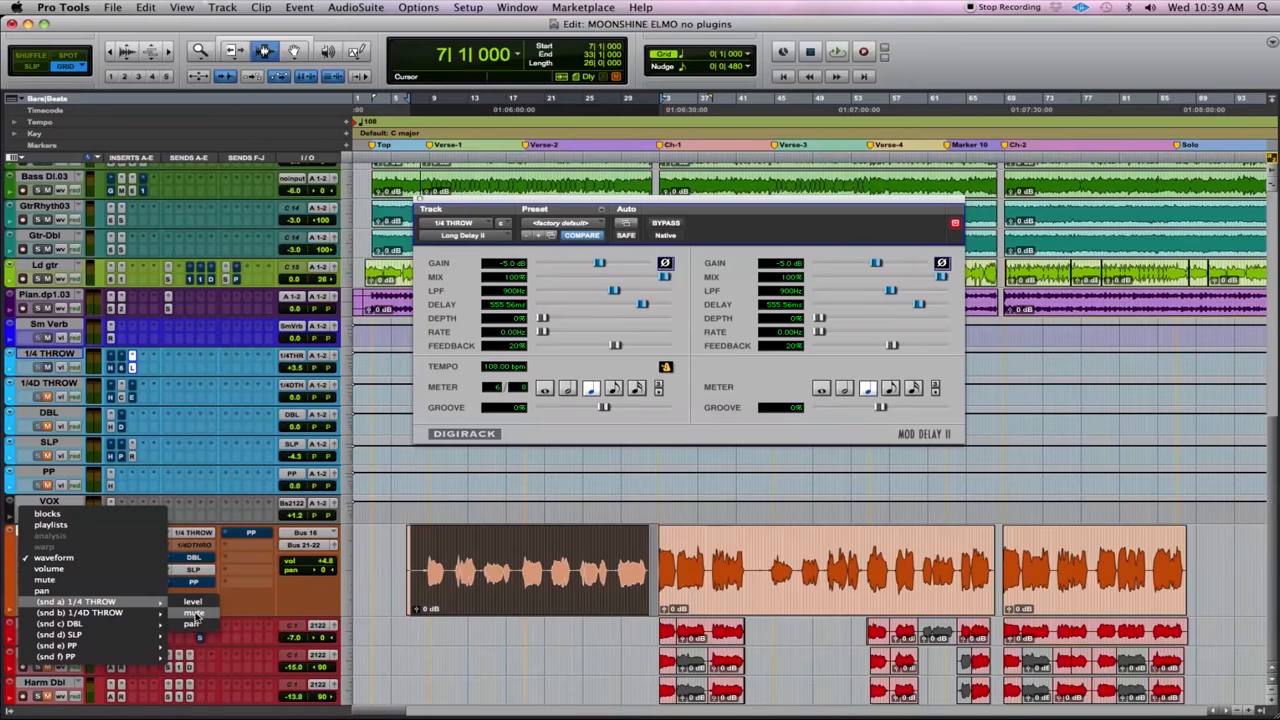
{"action": "left_click", "coordinate": [195, 614]}
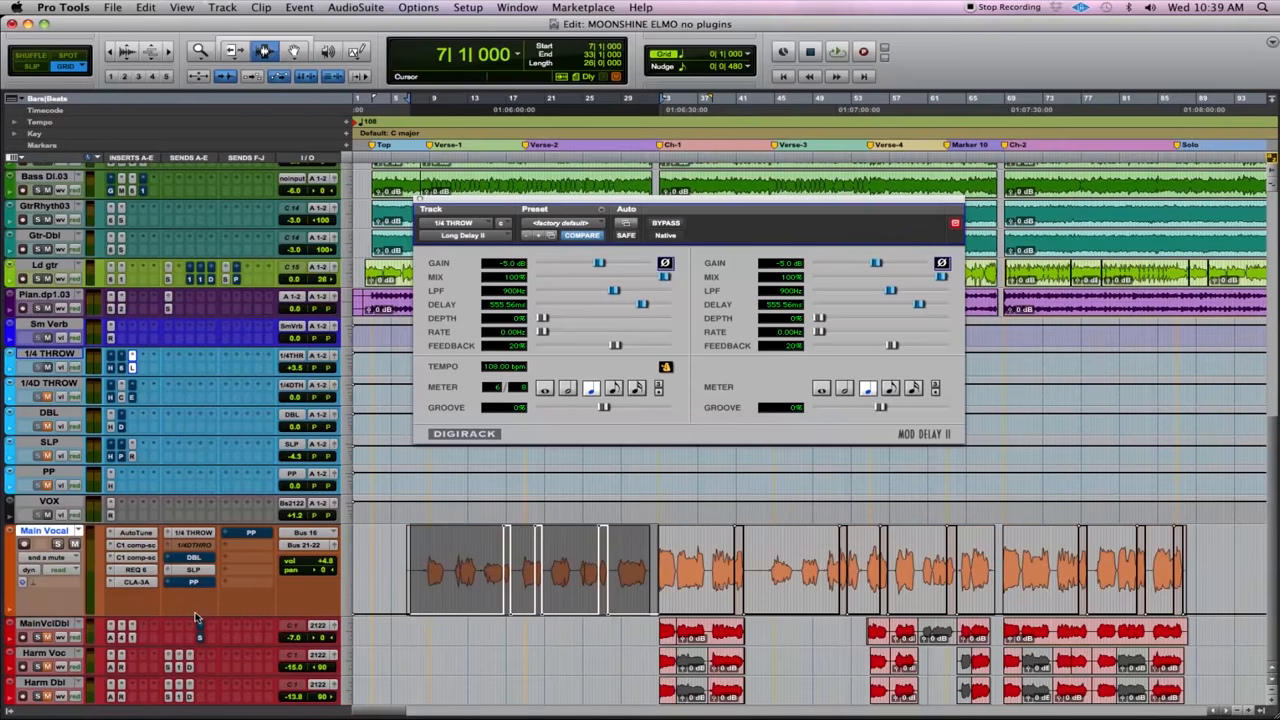
{"action": "left_click", "coordinate": [75, 565]}
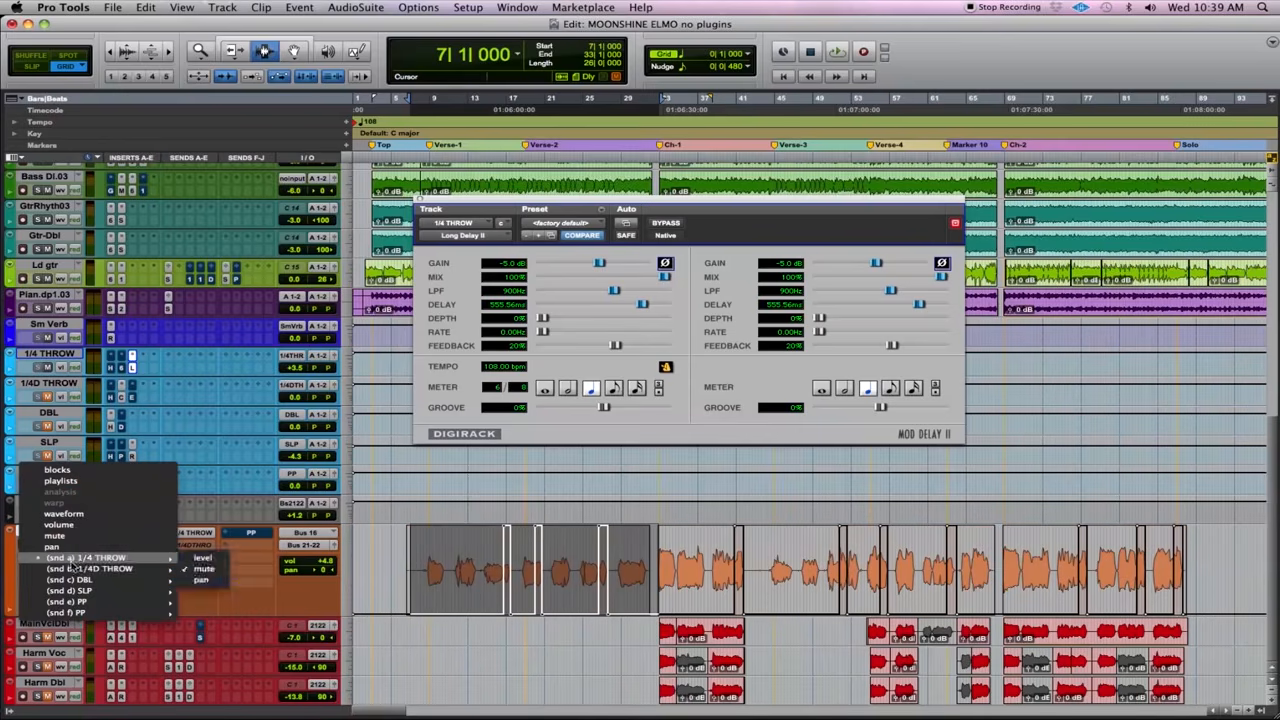
{"action": "left_click", "coordinate": [201, 570]}
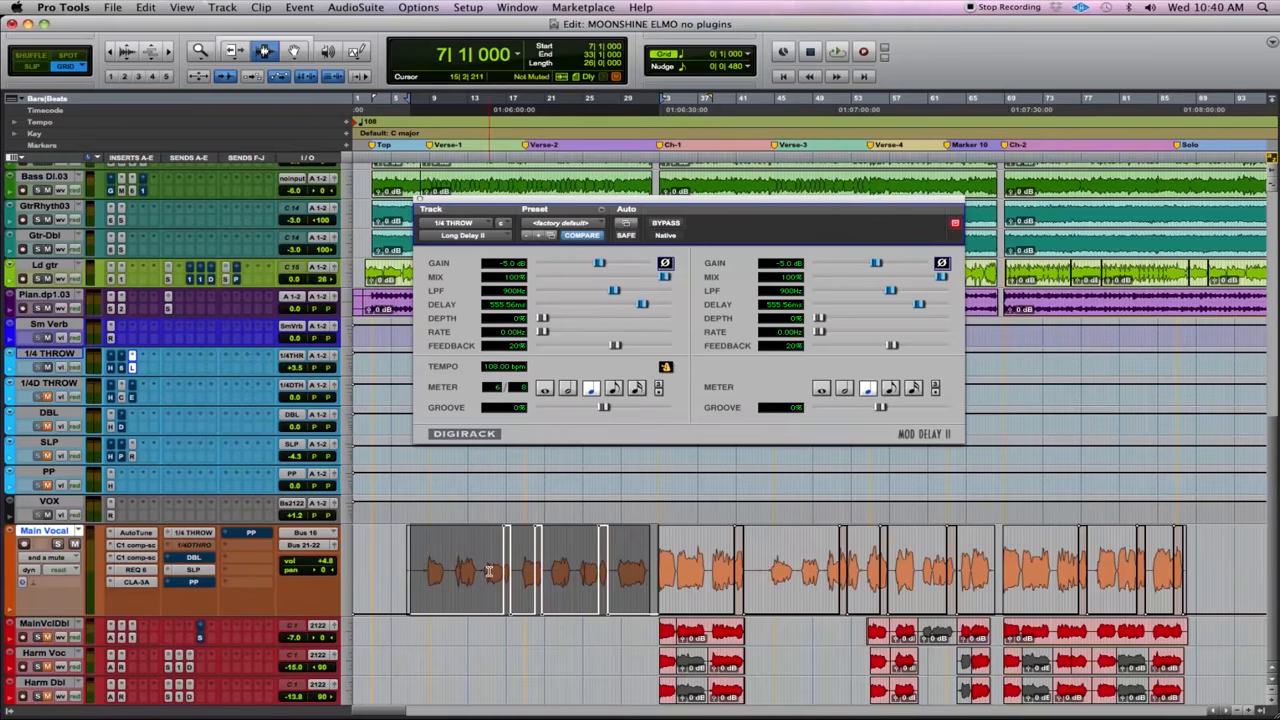
- Clear the unmuted passages from the 1/4 THROW send's mute automation across both verses, and play the song from 7|3|000
{"action": "left_click_drag", "start_coordinate": [489, 571], "coordinate": [613, 595]}
{"action": "key", "text": "super+z"}
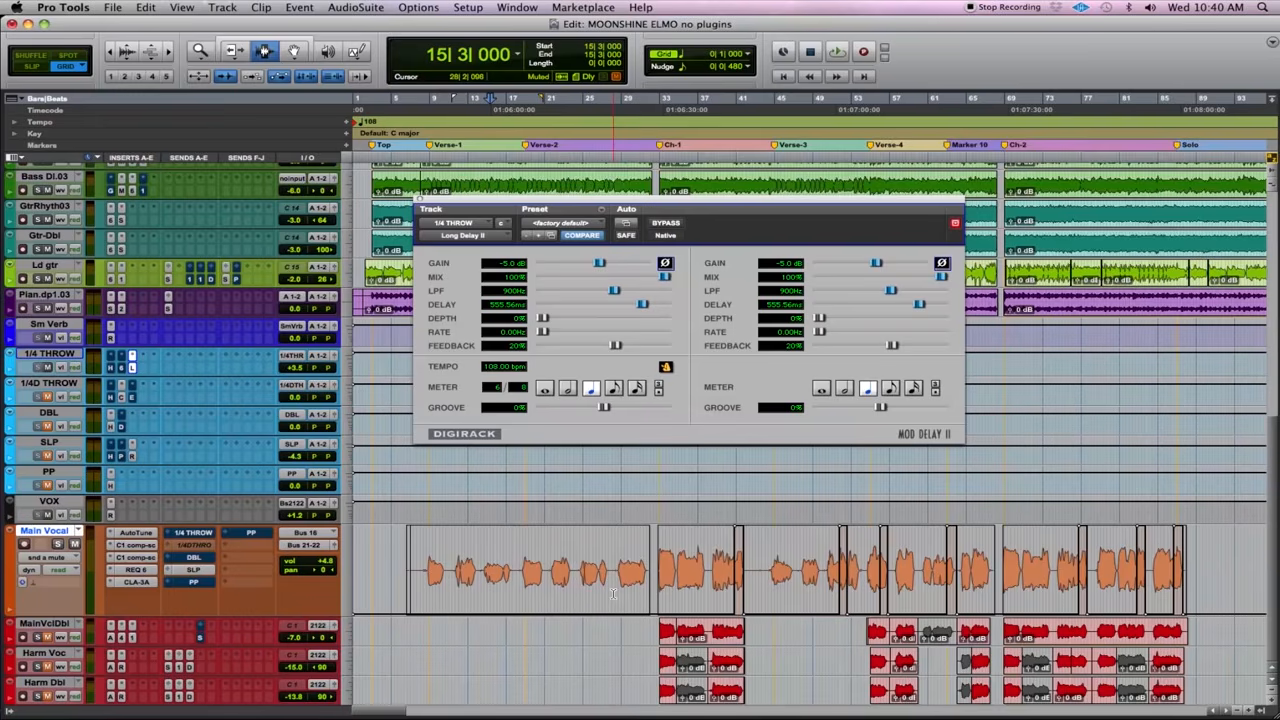
{"action": "left_click", "coordinate": [410, 556]}
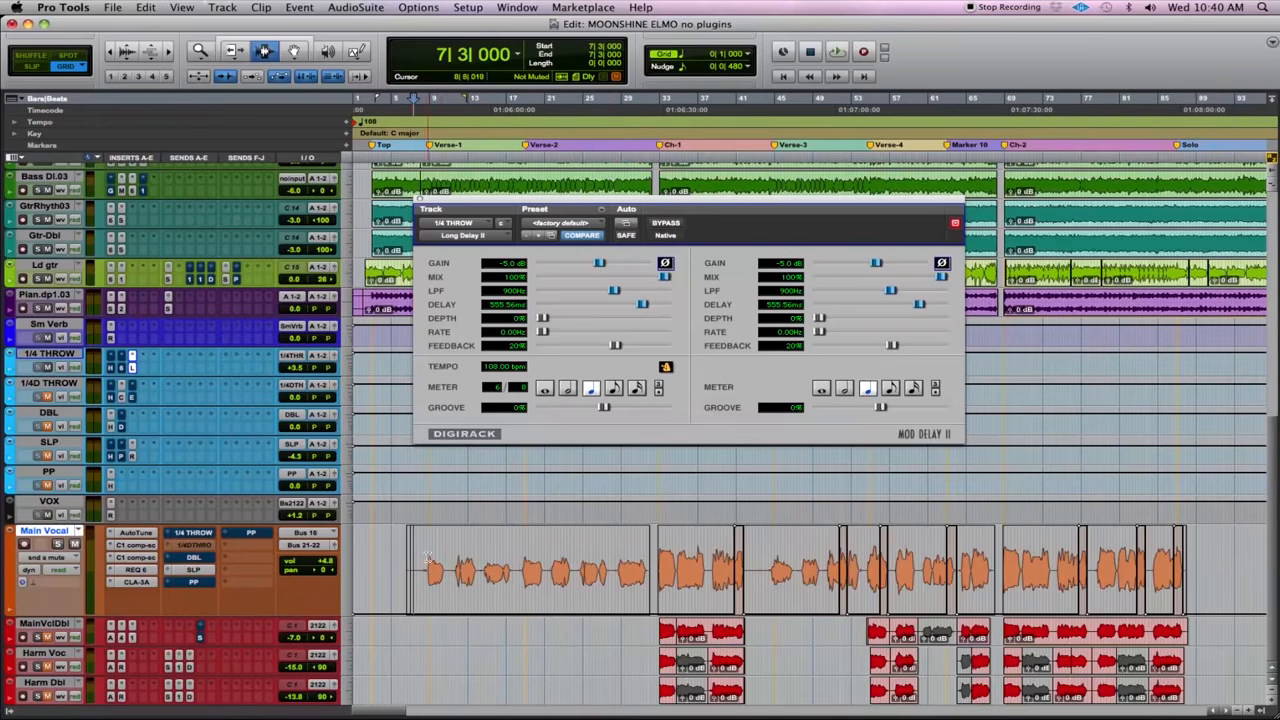
{"action": "key", "text": "space"}
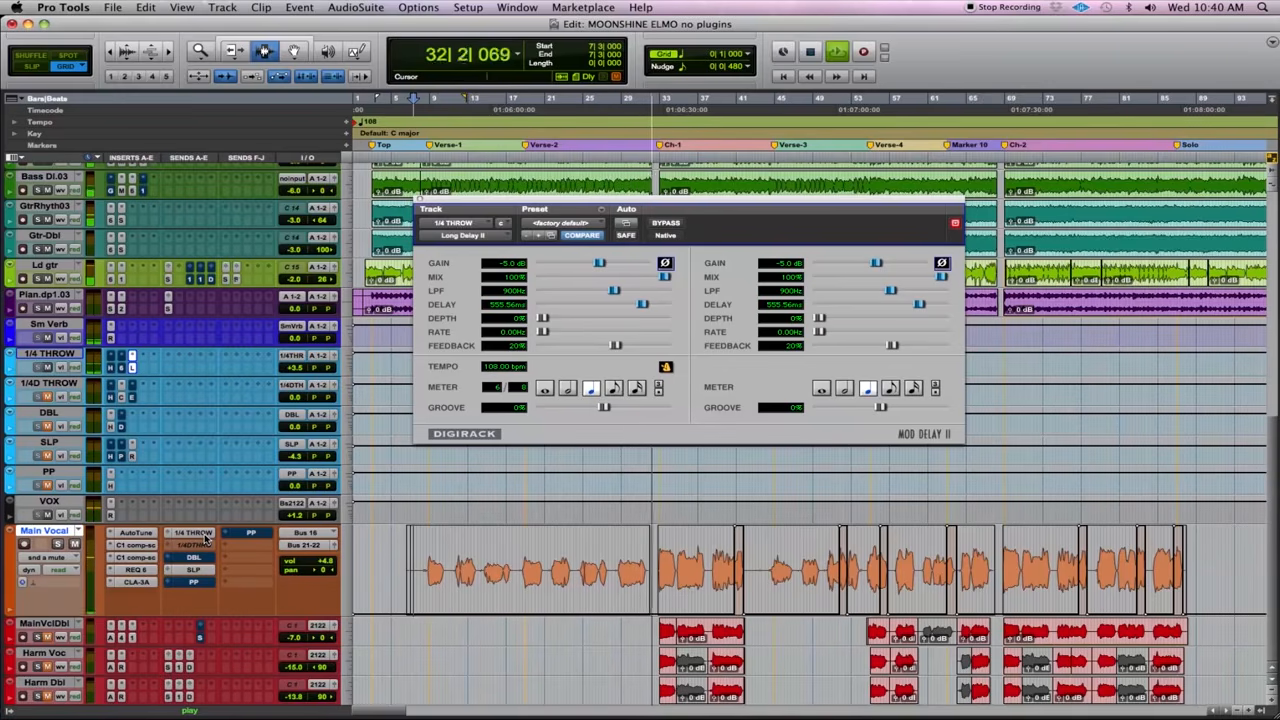
{"action": "key", "text": "space"}
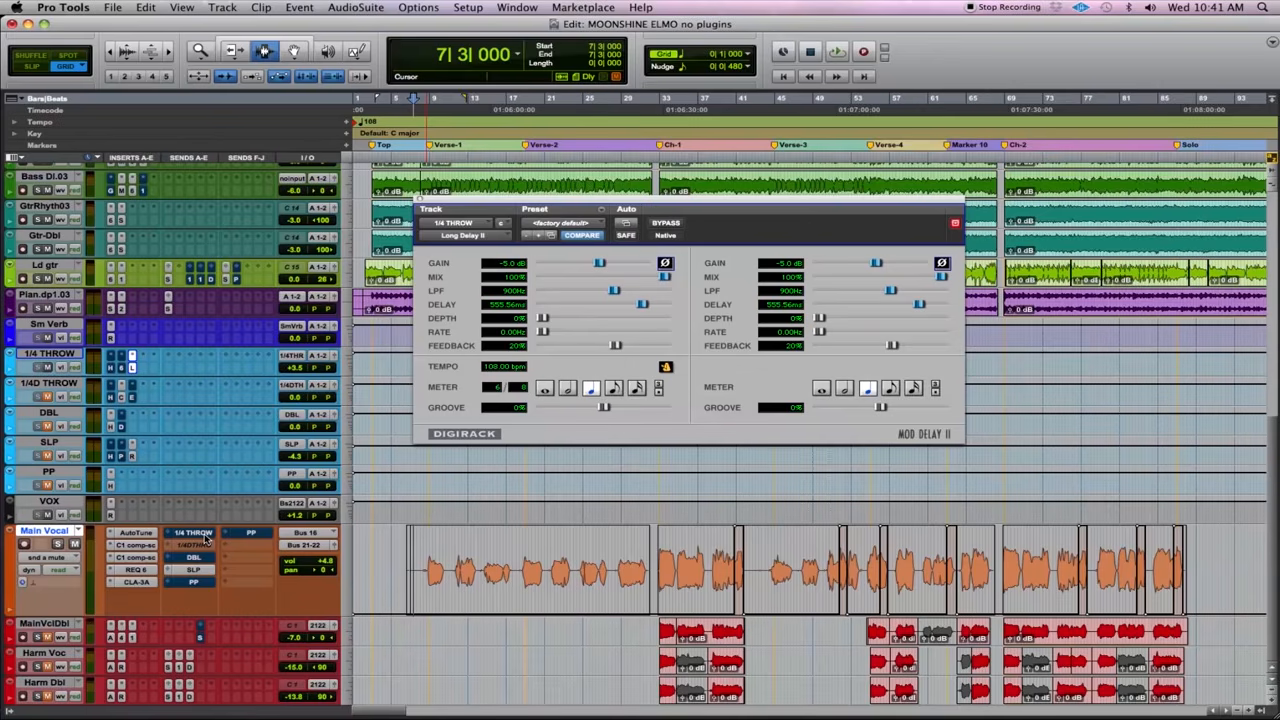
- Focus on Main Vocal's first verse and play it from 8|5|000 to find phrase endings suited to a delay throw
{"action": "left_click", "coordinate": [421, 566]}
{"action": "key", "text": "t"}
{"action": "key", "text": "t"}
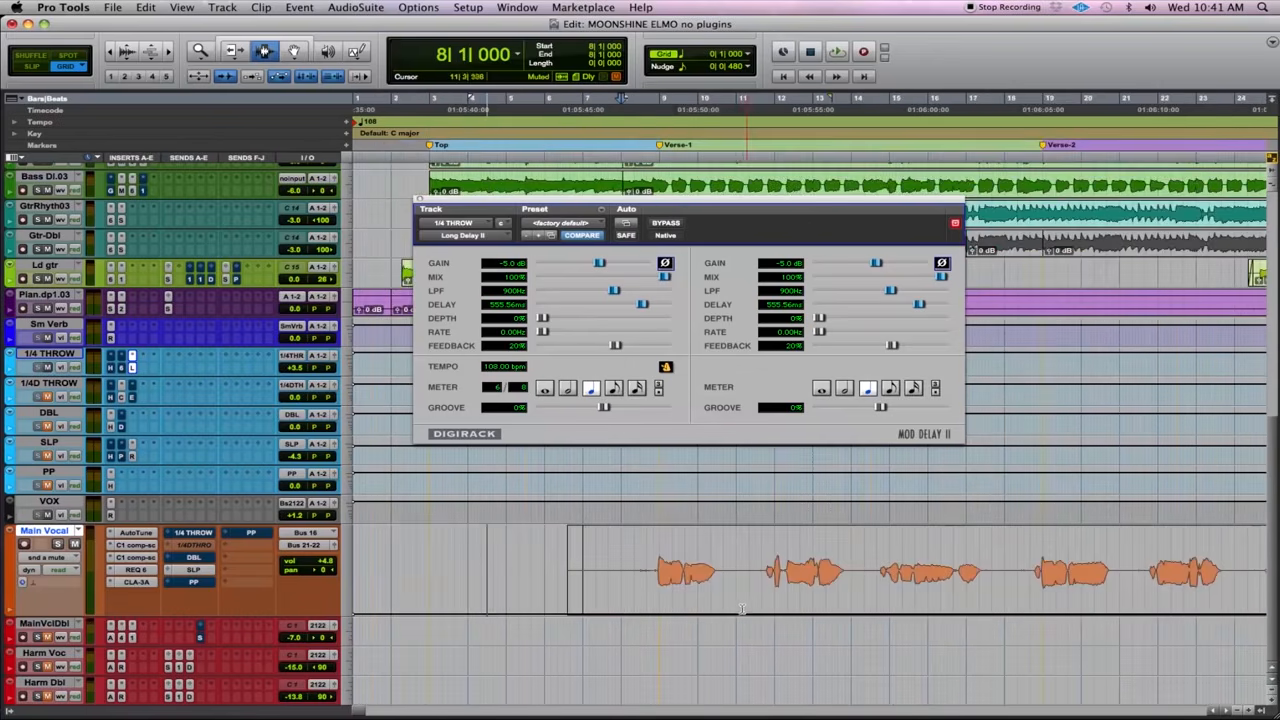
{"action": "scroll", "coordinate": [742, 610], "scroll_direction": "right", "scroll_amount": 10}
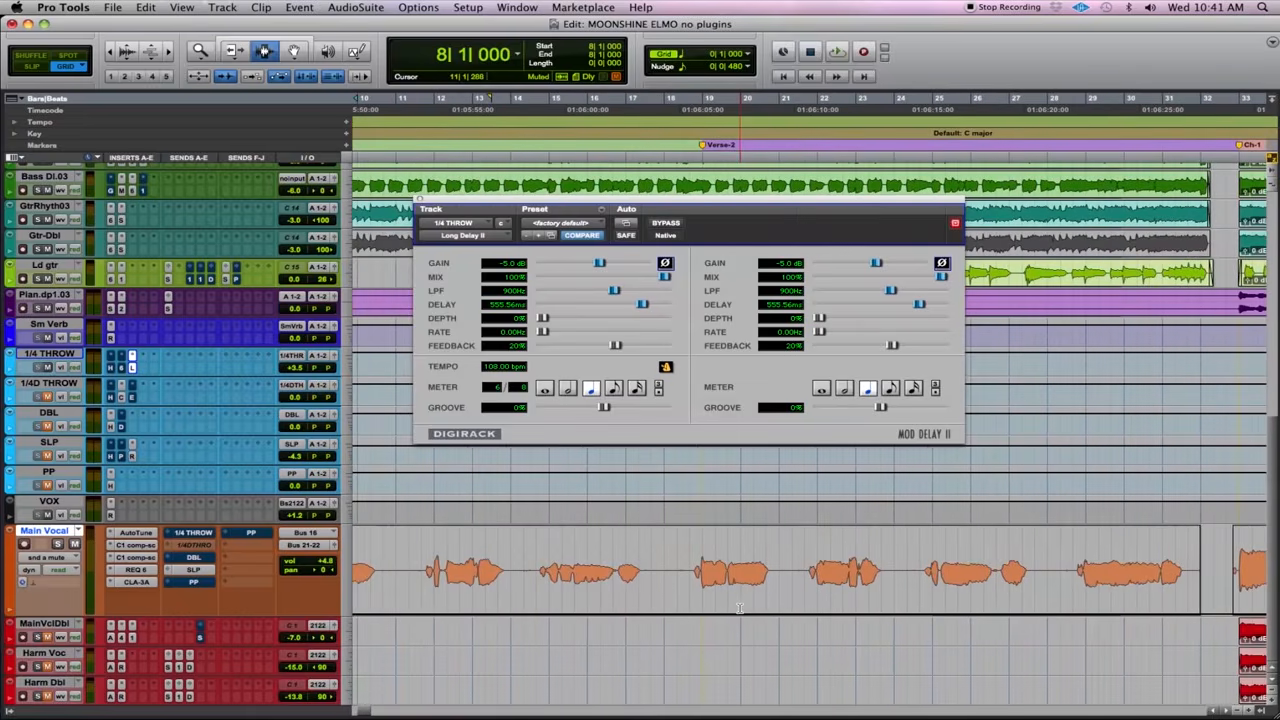
{"action": "scroll", "coordinate": [740, 610], "scroll_direction": "up", "scroll_amount": 1}
{"action": "scroll", "coordinate": [740, 610], "scroll_direction": "left", "scroll_amount": 1}
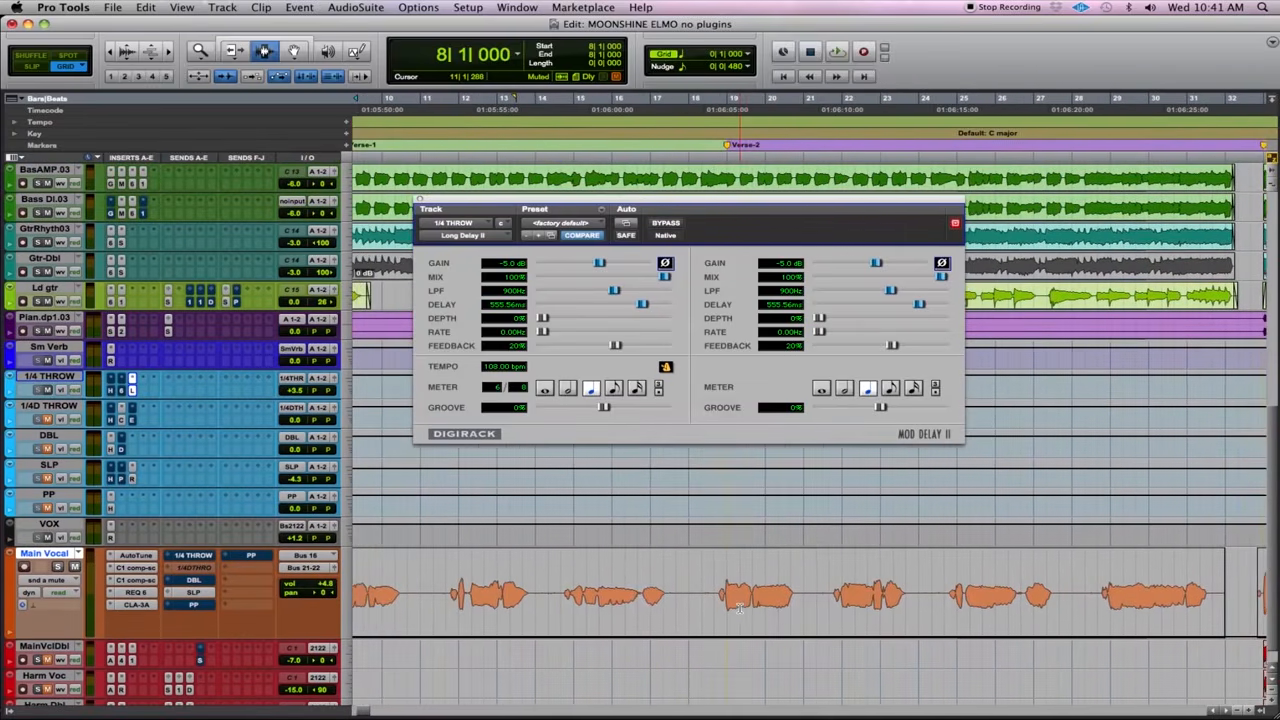
{"action": "scroll", "coordinate": [740, 610], "scroll_direction": "left", "scroll_amount": 2}
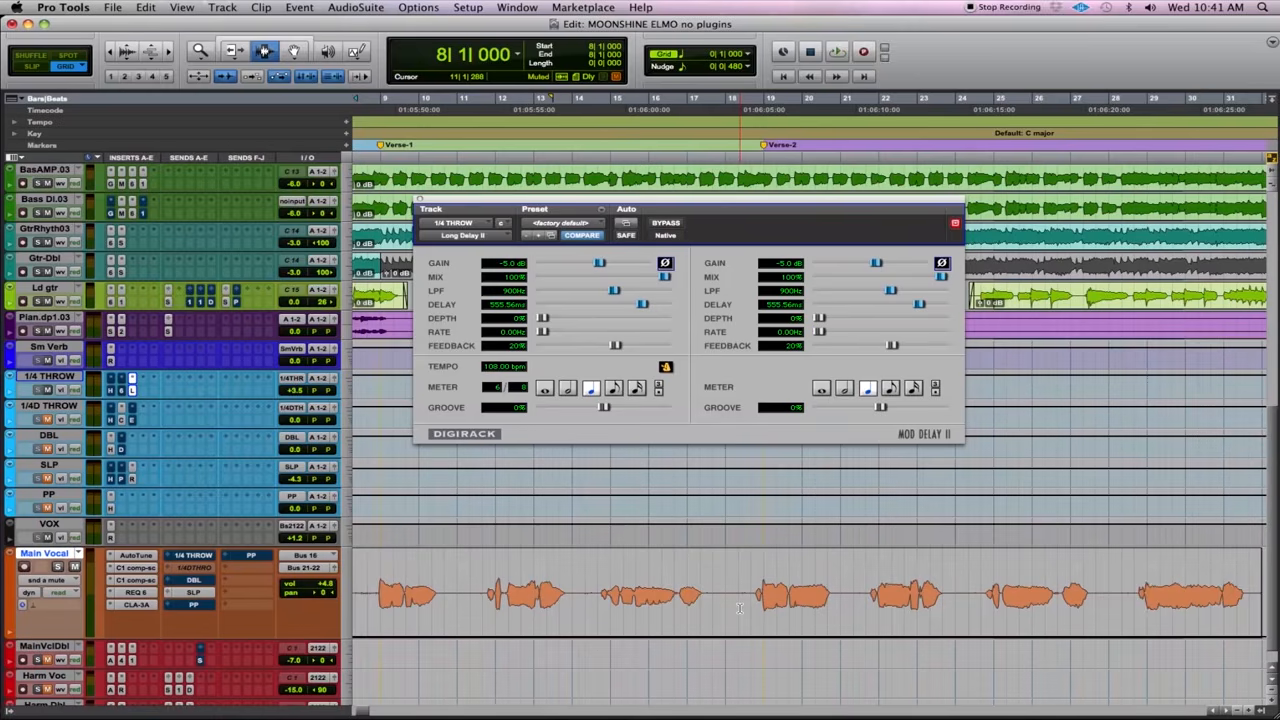
{"action": "left_click", "coordinate": [370, 622]}
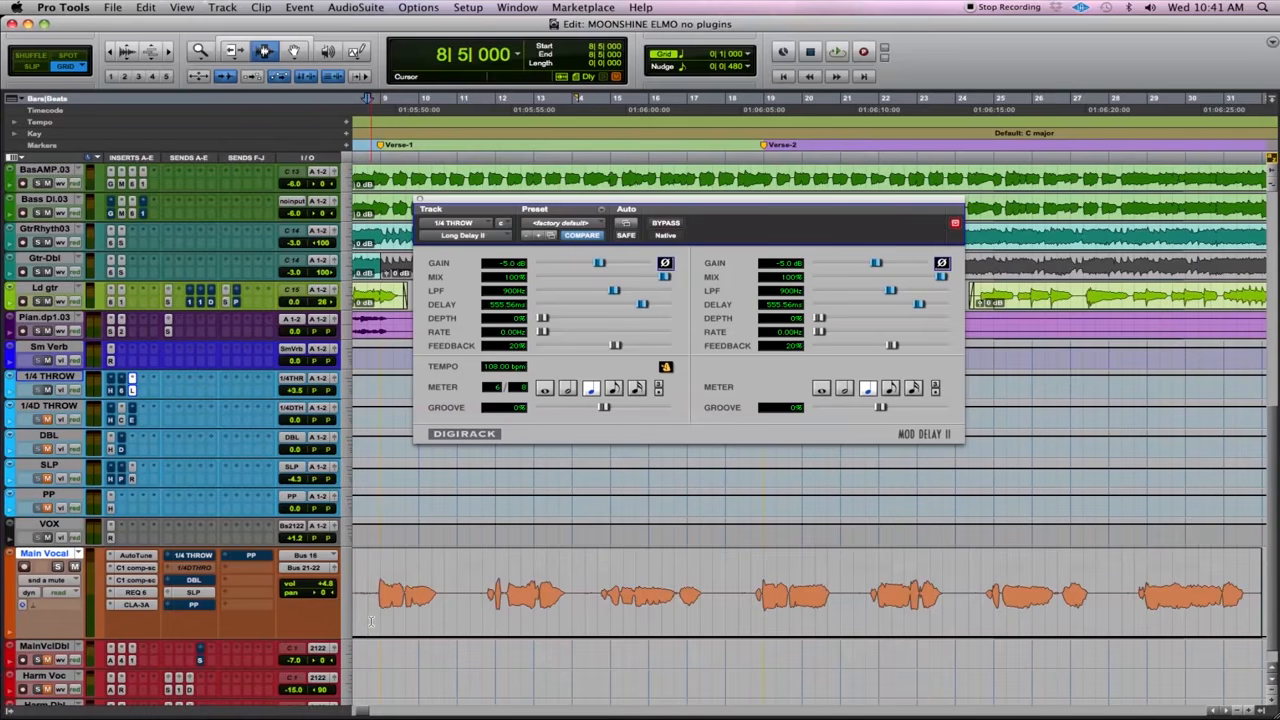
{"action": "key", "text": "space"}
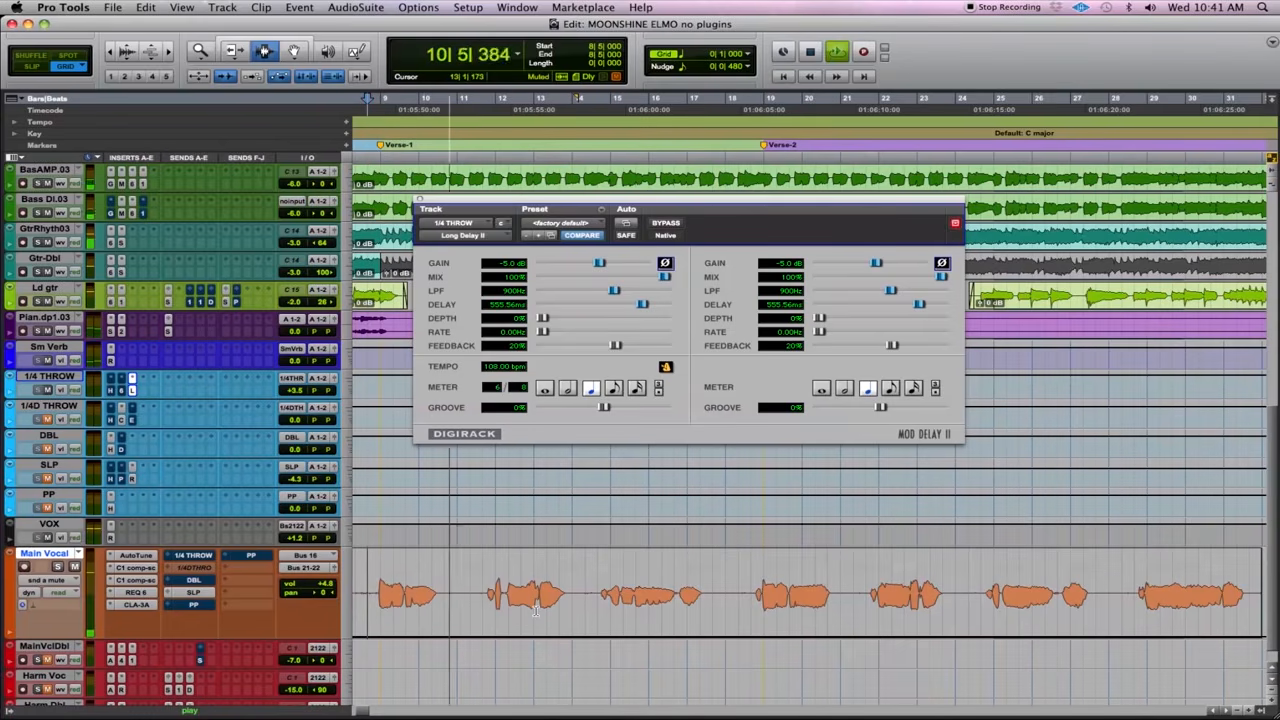
- Unmute the 1/4 THROW send over the end of the second Verse-1 vocal phrase, from 13|1|115 to 14|3|000
{"action": "key", "text": "t"}
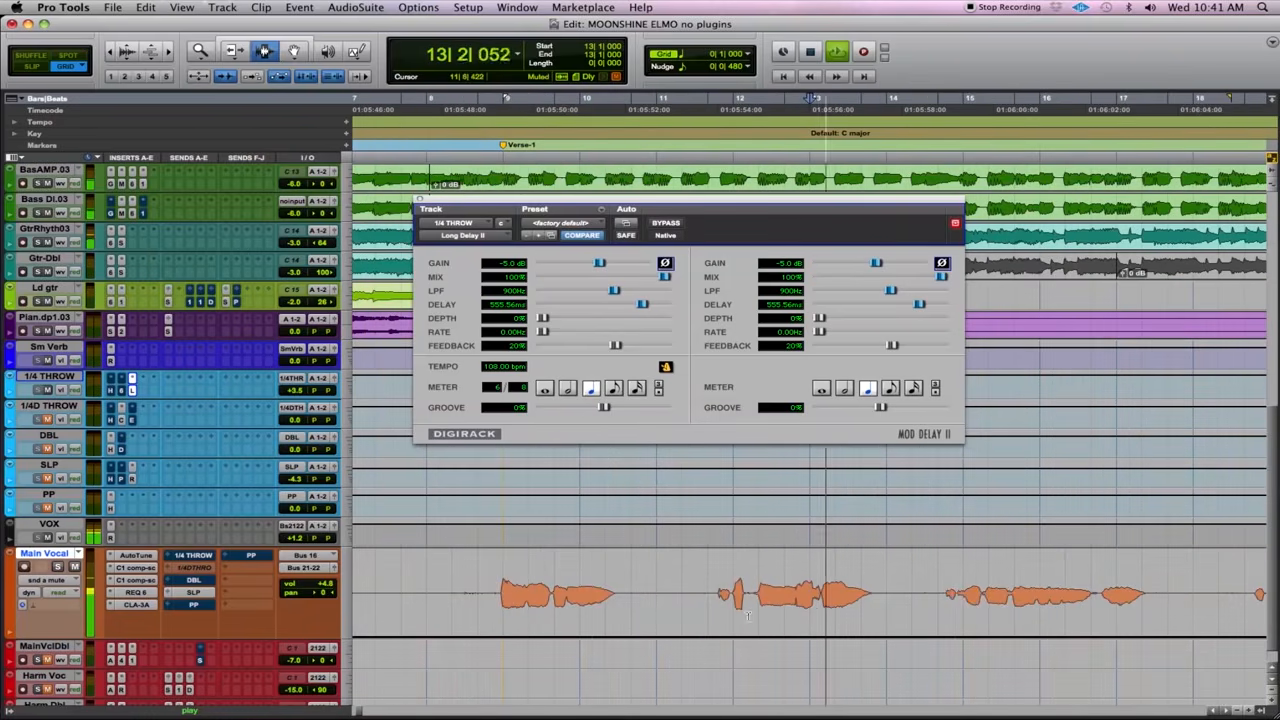
{"action": "key", "text": "space"}
{"action": "left_click_drag", "start_coordinate": [911, 622], "coordinate": [812, 634]}
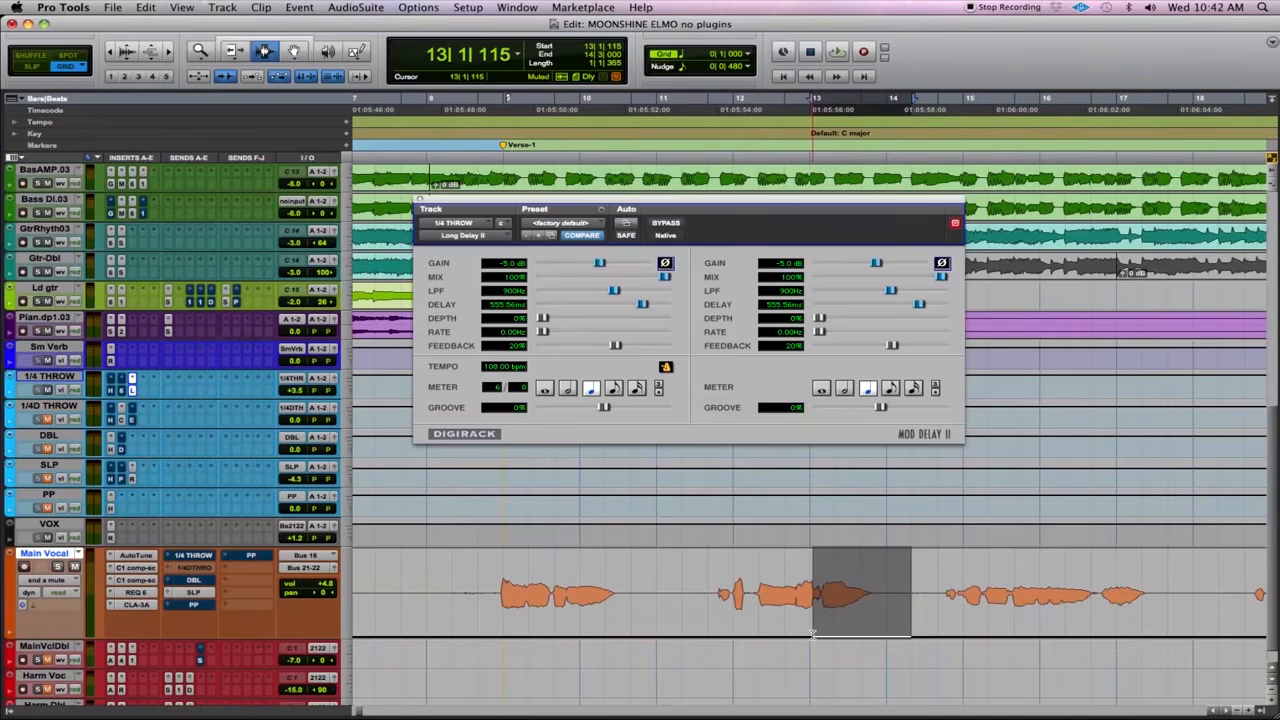
{"action": "key", "text": "F6"}
{"action": "left_click_drag", "start_coordinate": [886, 637], "coordinate": [875, 511]}
{"action": "key", "text": "t"}
{"action": "key", "text": "r"}
{"action": "key", "text": "r"}
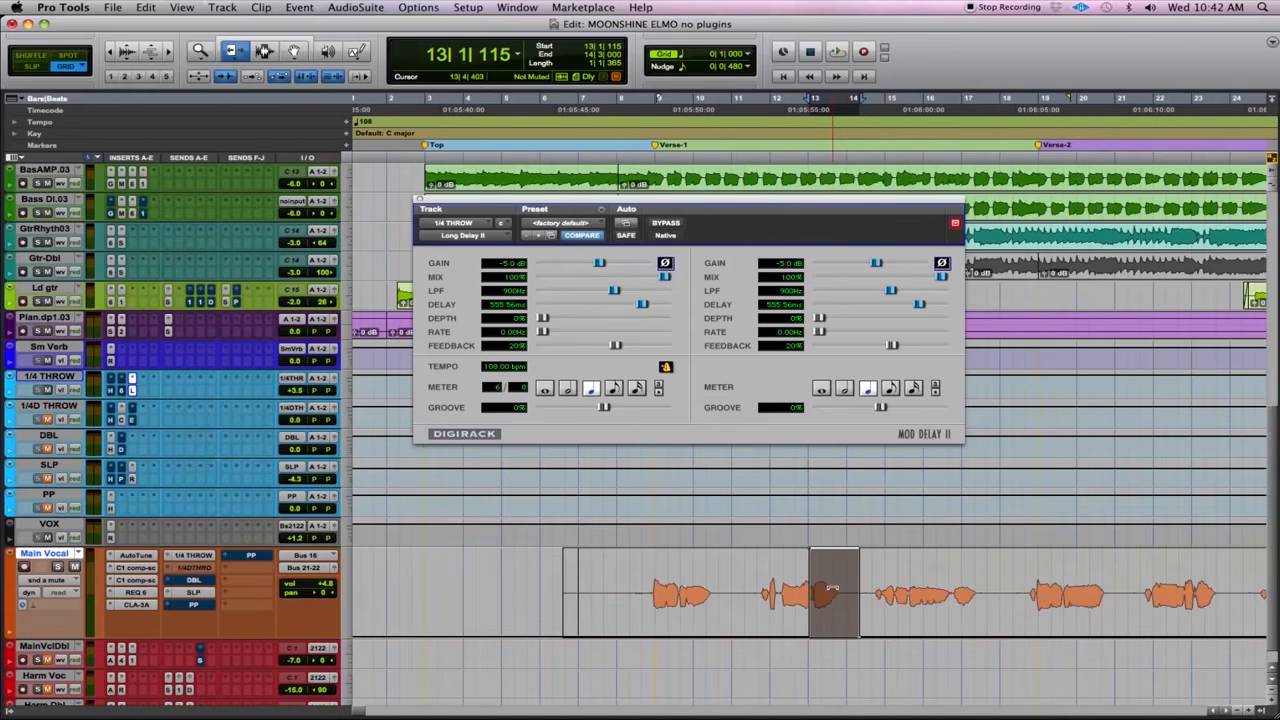
- Audition the delay throw at bar 13 from 11|3|000, and listen to the following phrase from 14|3|000
{"action": "key", "text": "F7"}
{"action": "left_click", "coordinate": [750, 601]}
{"action": "key", "text": "space"}
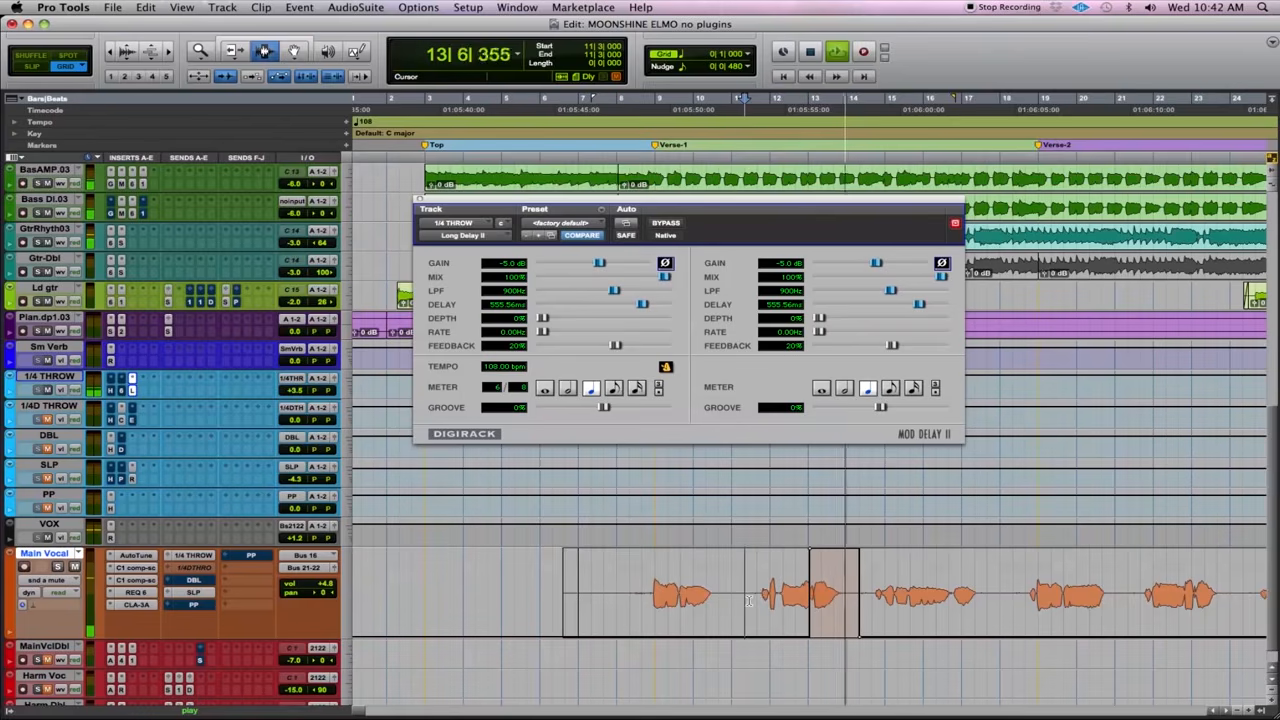
{"action": "scroll", "coordinate": [749, 601], "scroll_direction": "down", "scroll_amount": 1}
{"action": "scroll", "coordinate": [749, 601], "scroll_direction": "right", "scroll_amount": 3}
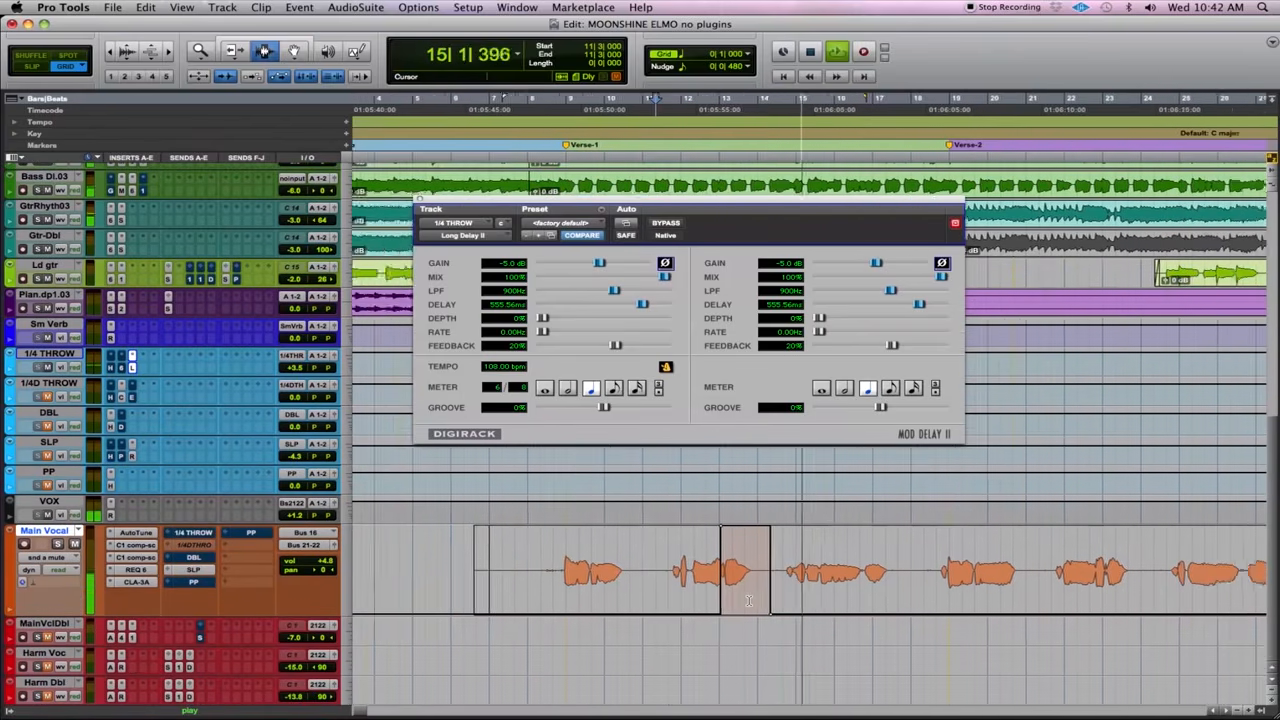
{"action": "scroll", "coordinate": [749, 601], "scroll_direction": "right", "scroll_amount": 4}
{"action": "key", "text": "space"}
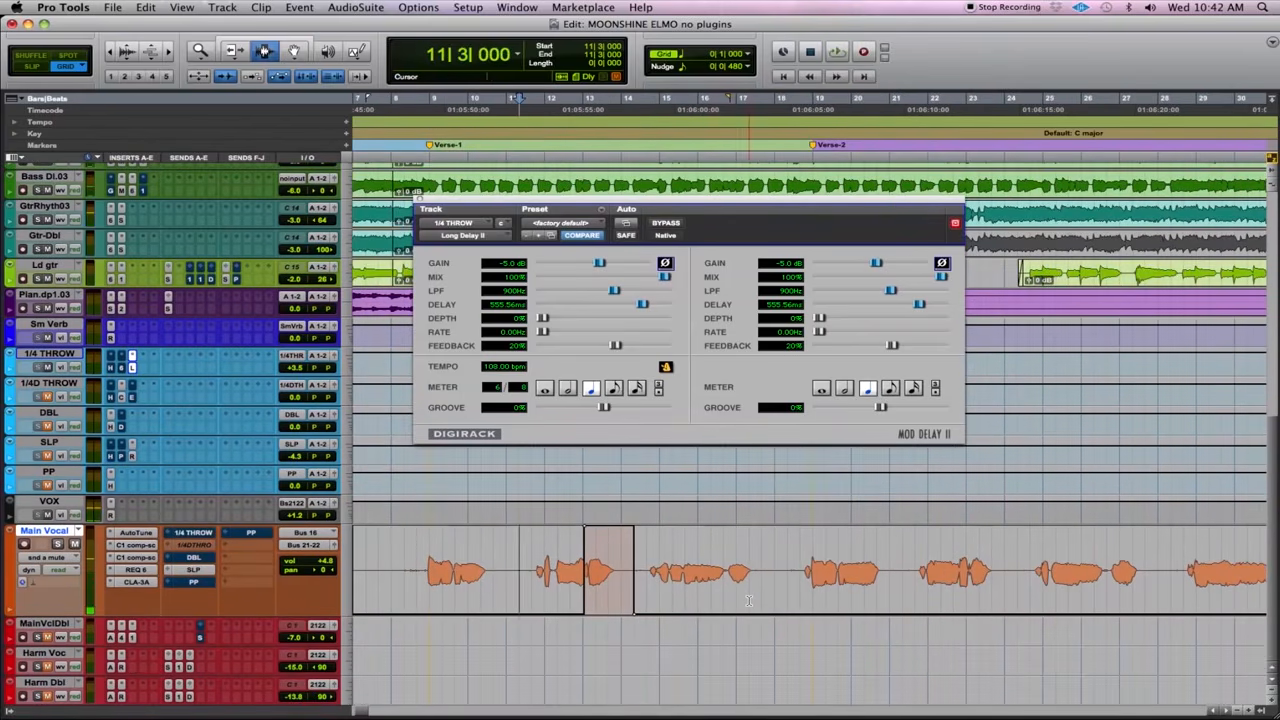
{"action": "left_click", "coordinate": [635, 547]}
{"action": "key", "text": "space"}
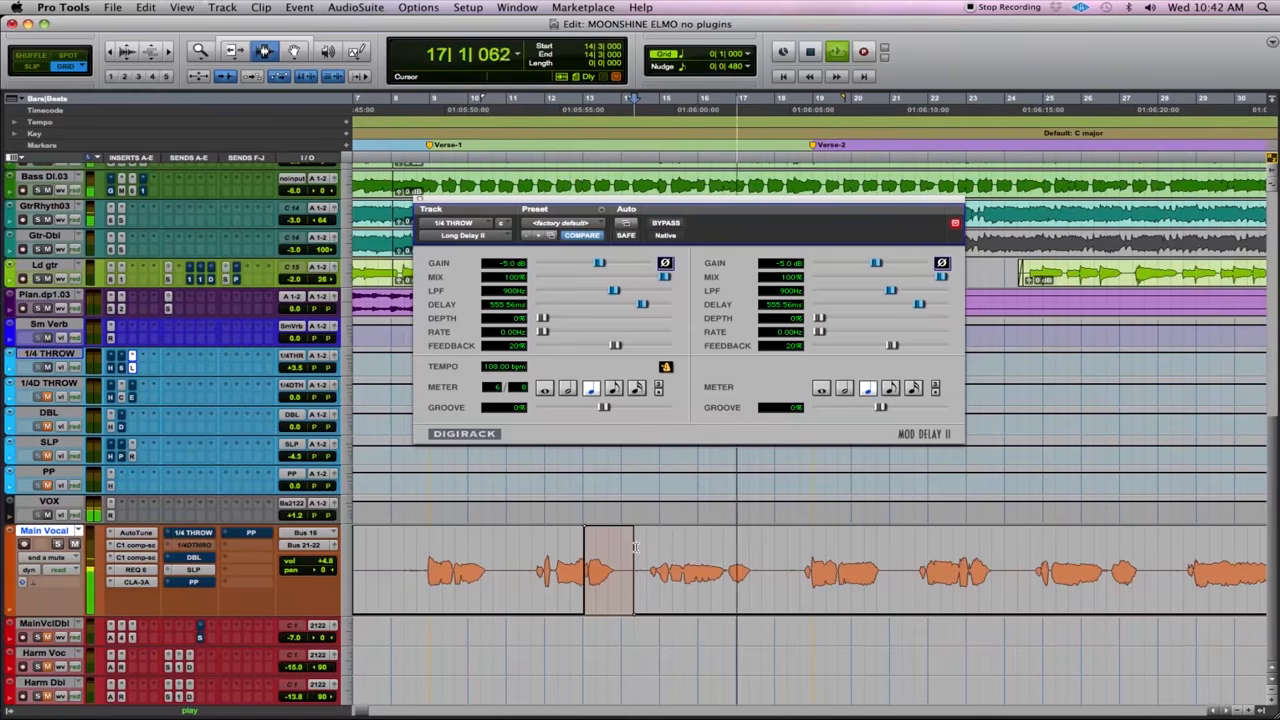
{"action": "key", "text": "space"}
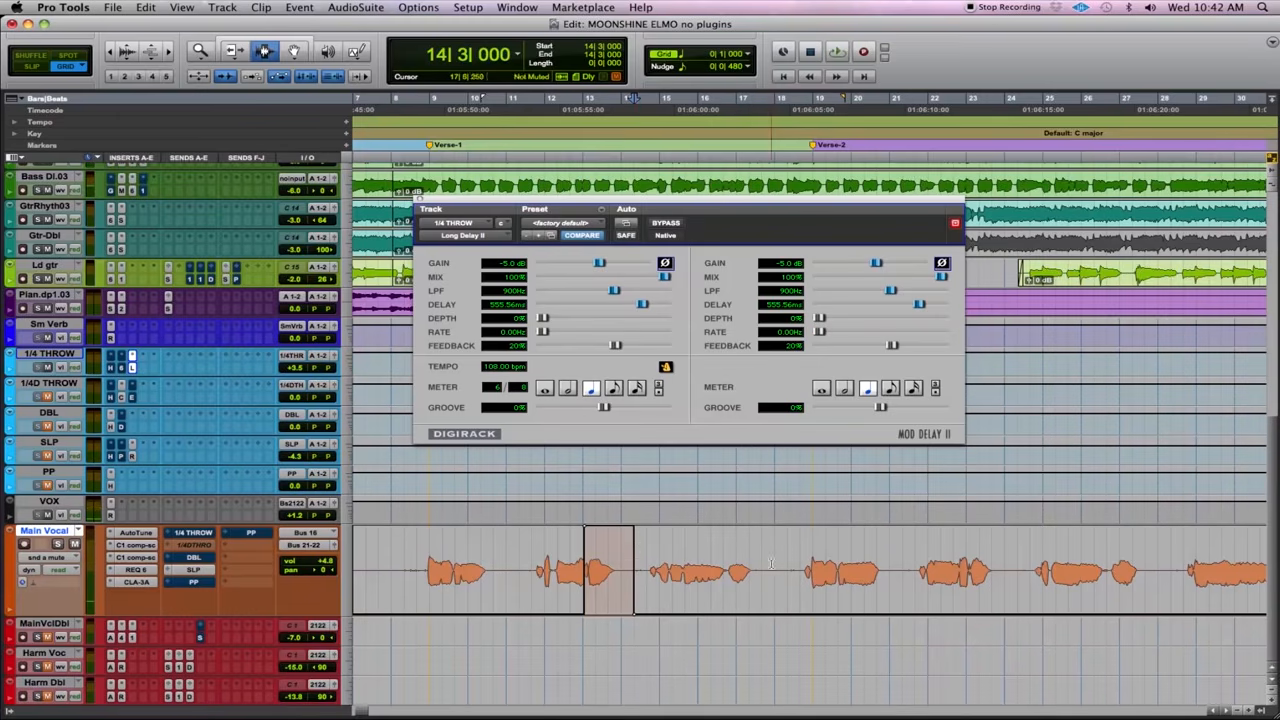
- Unmute the 1/4 THROW send over the third phrase's last word, from 16|5|096 to 17|5|000, and audition it from 14|5|000
{"action": "left_click", "coordinate": [786, 582]}
{"action": "left_click", "coordinate": [753, 578]}
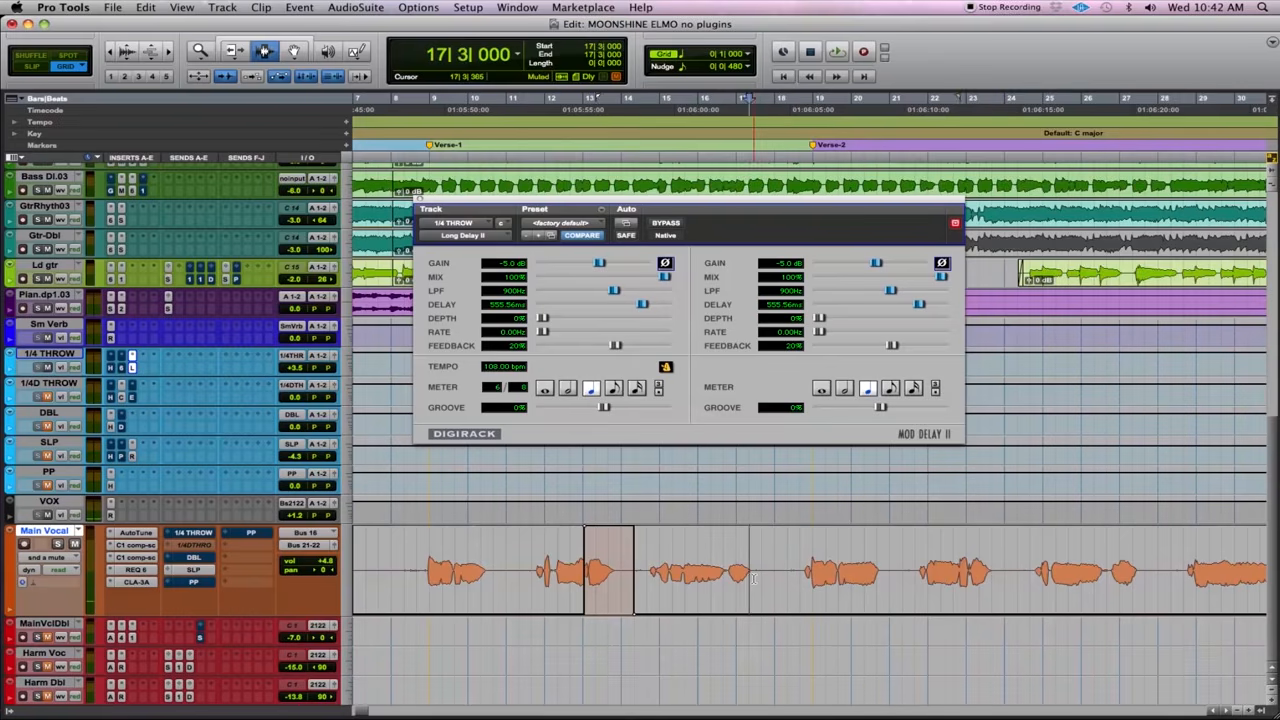
{"action": "left_click_drag", "start_coordinate": [760, 578], "coordinate": [740, 590]}
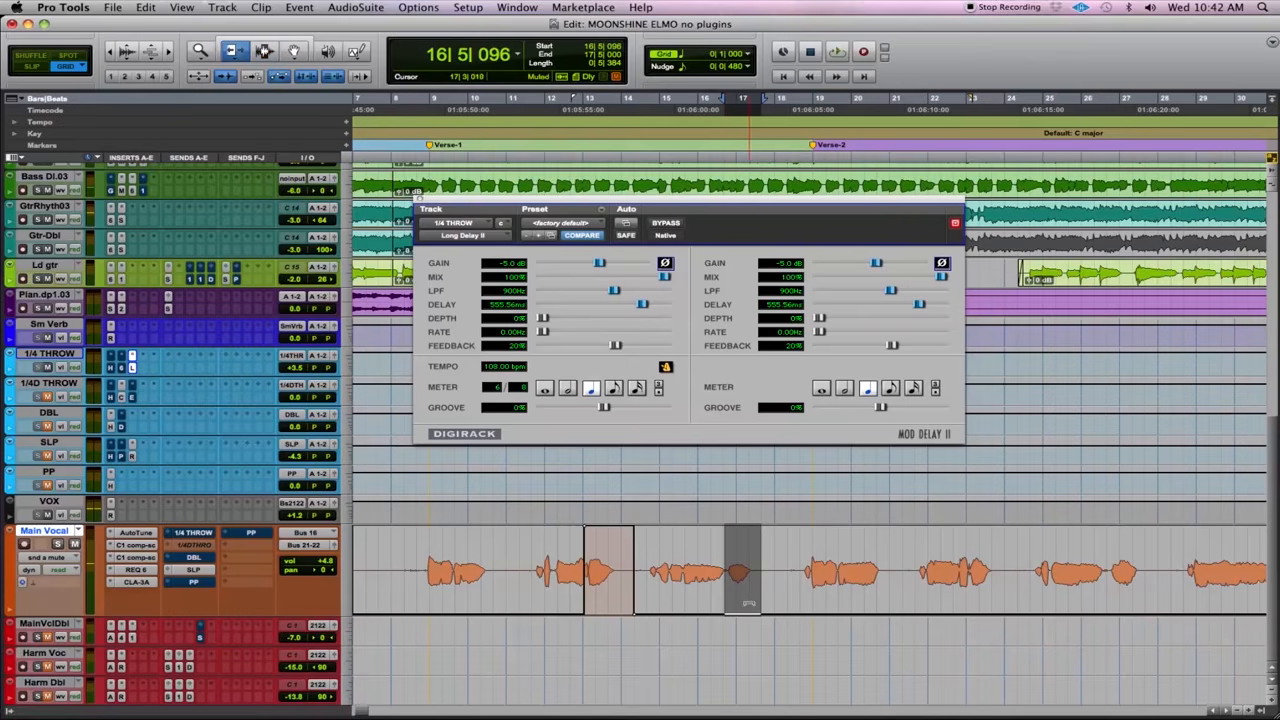
{"action": "left_click_drag", "start_coordinate": [743, 510], "coordinate": [743, 508]}
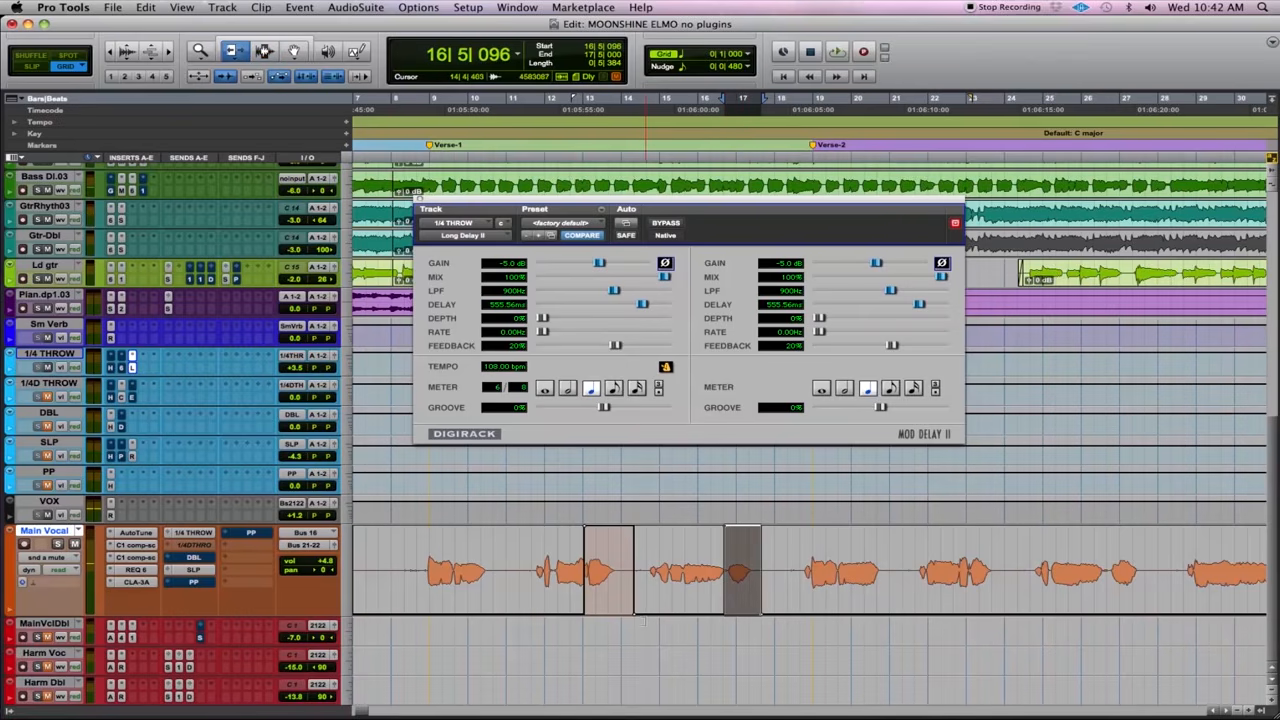
{"action": "left_click", "coordinate": [651, 551]}
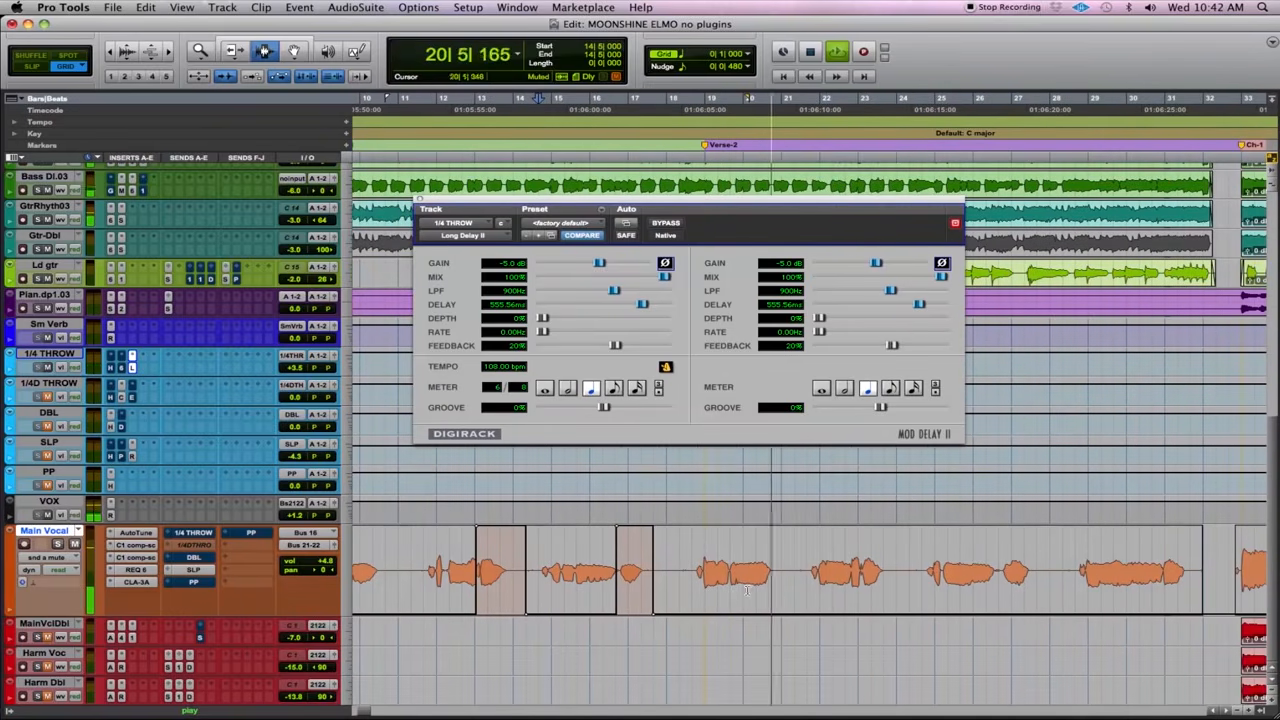
- Listen to the next vocal phrase from 18|5|000 and unmute the 1/4 THROW send over its end, from 19|5|000 to 20|6|077
{"action": "key", "text": "space"}
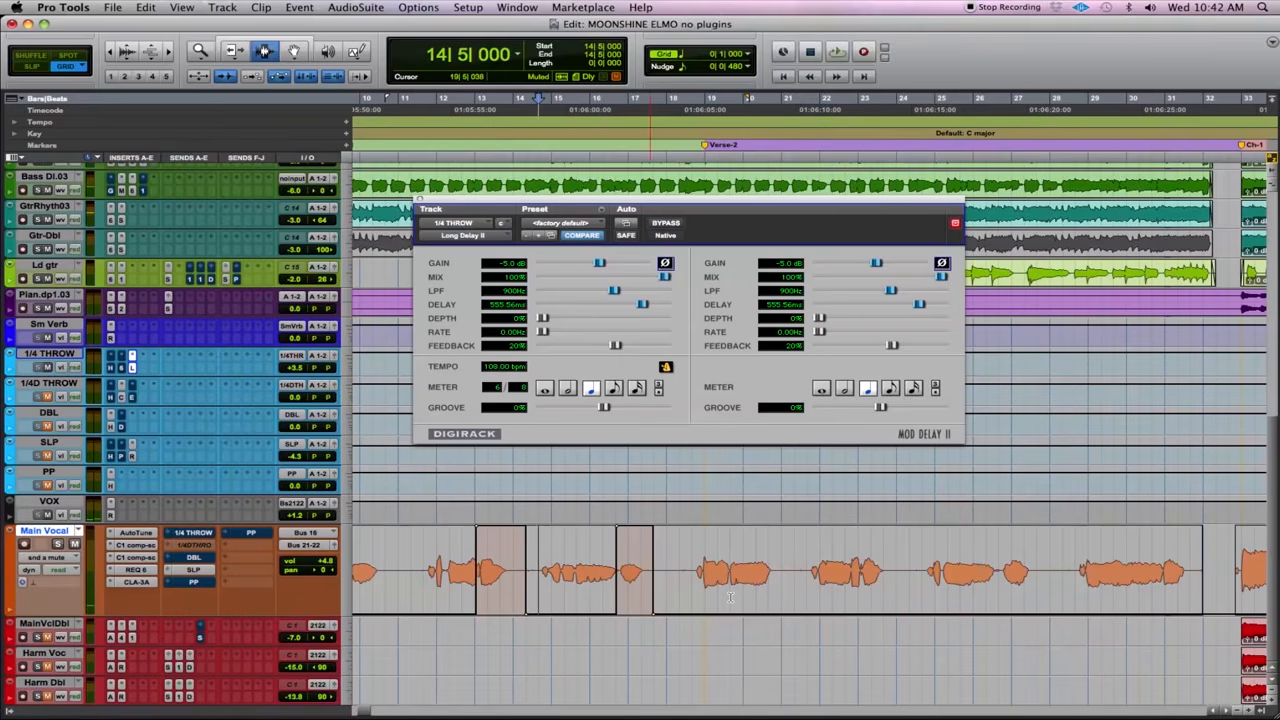
{"action": "left_click", "coordinate": [692, 578]}
{"action": "key", "text": "space"}
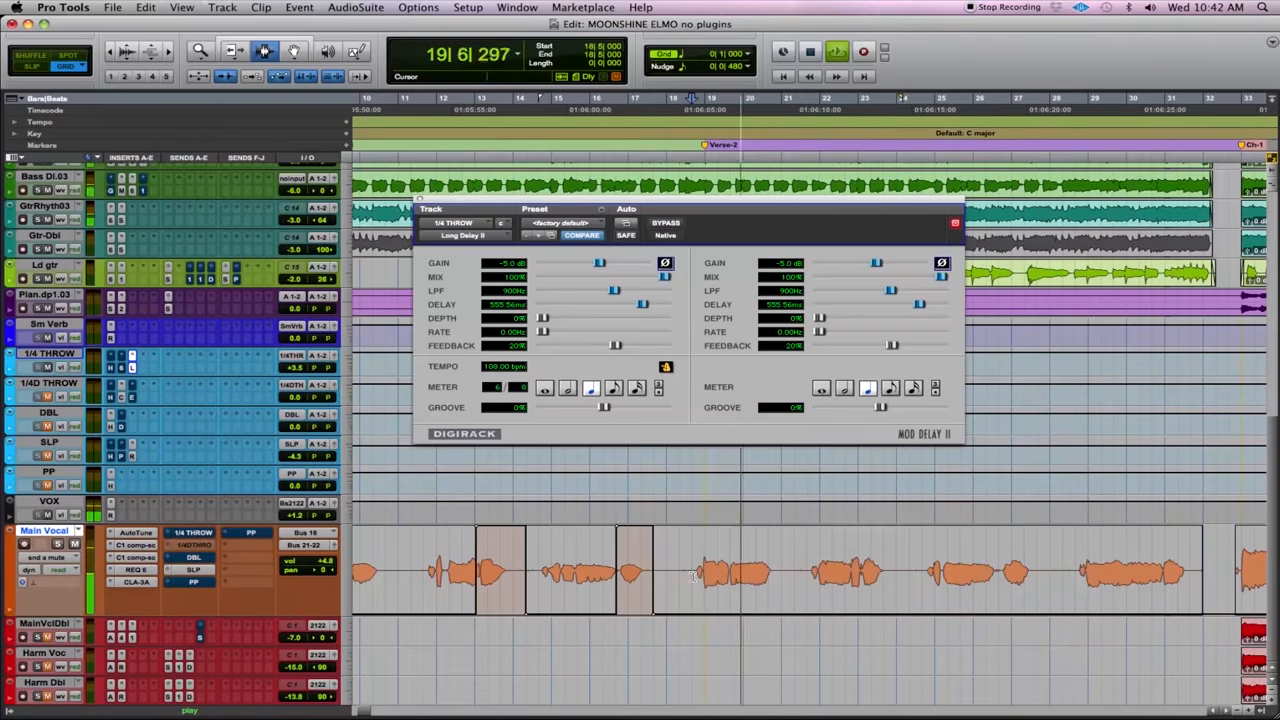
{"action": "key", "text": "space"}
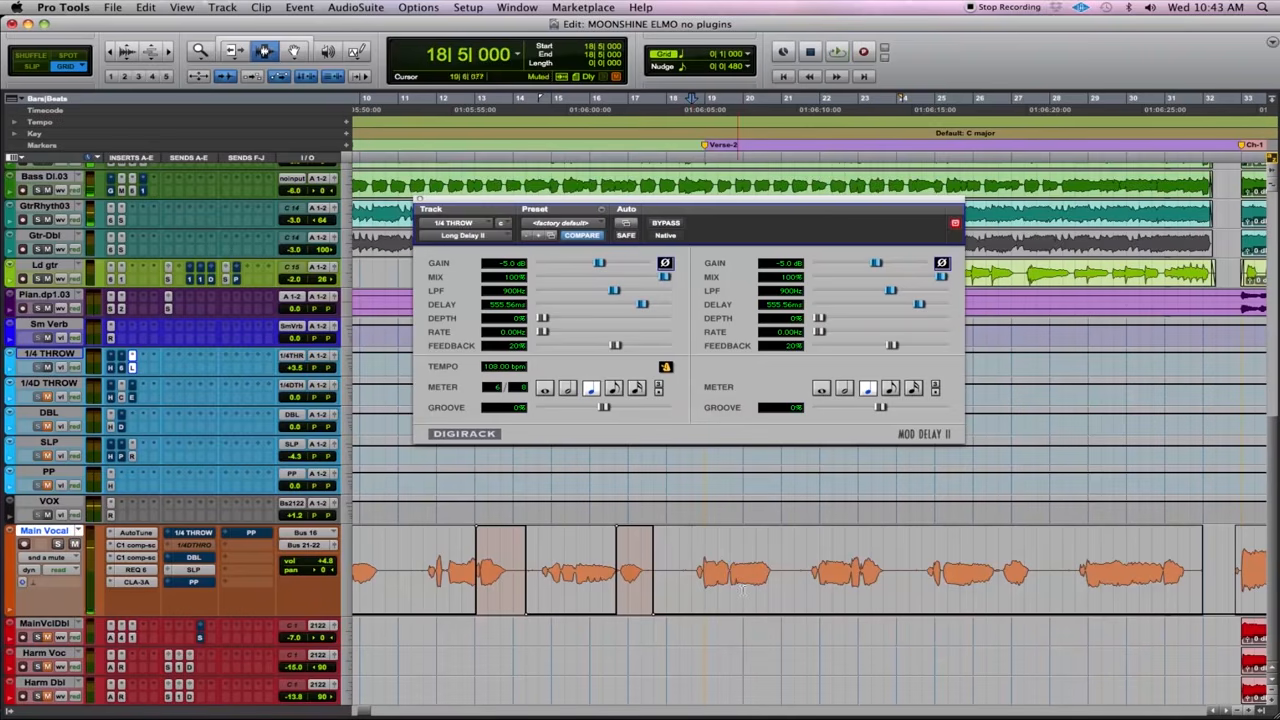
{"action": "left_click_drag", "start_coordinate": [730, 593], "coordinate": [788, 598]}
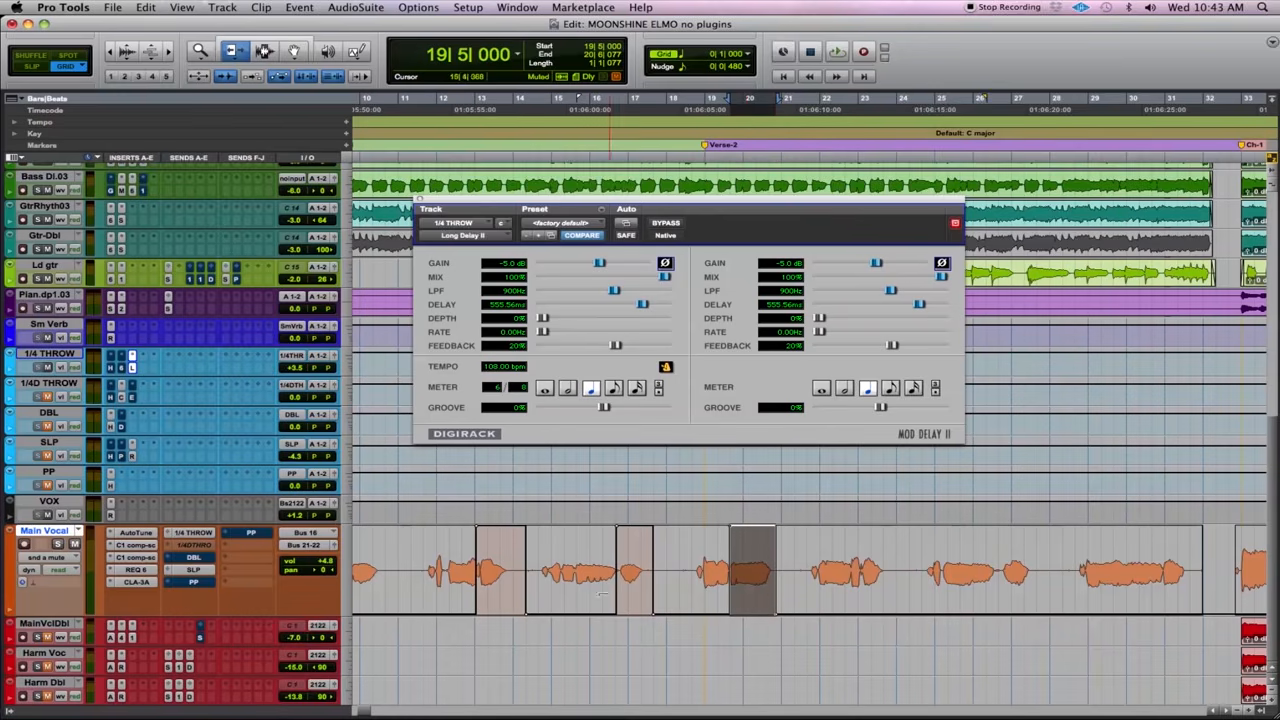
- Audition the delay throw at the start of Verse-2 by playing Main Vocal from 18|5|000
{"action": "scroll", "coordinate": [590, 595], "scroll_direction": "up", "scroll_amount": 1}
{"action": "scroll", "coordinate": [590, 595], "scroll_direction": "left", "scroll_amount": 3}
{"action": "scroll", "coordinate": [588, 597], "scroll_direction": "up", "scroll_amount": 1}
{"action": "scroll", "coordinate": [588, 597], "scroll_direction": "left", "scroll_amount": 1}
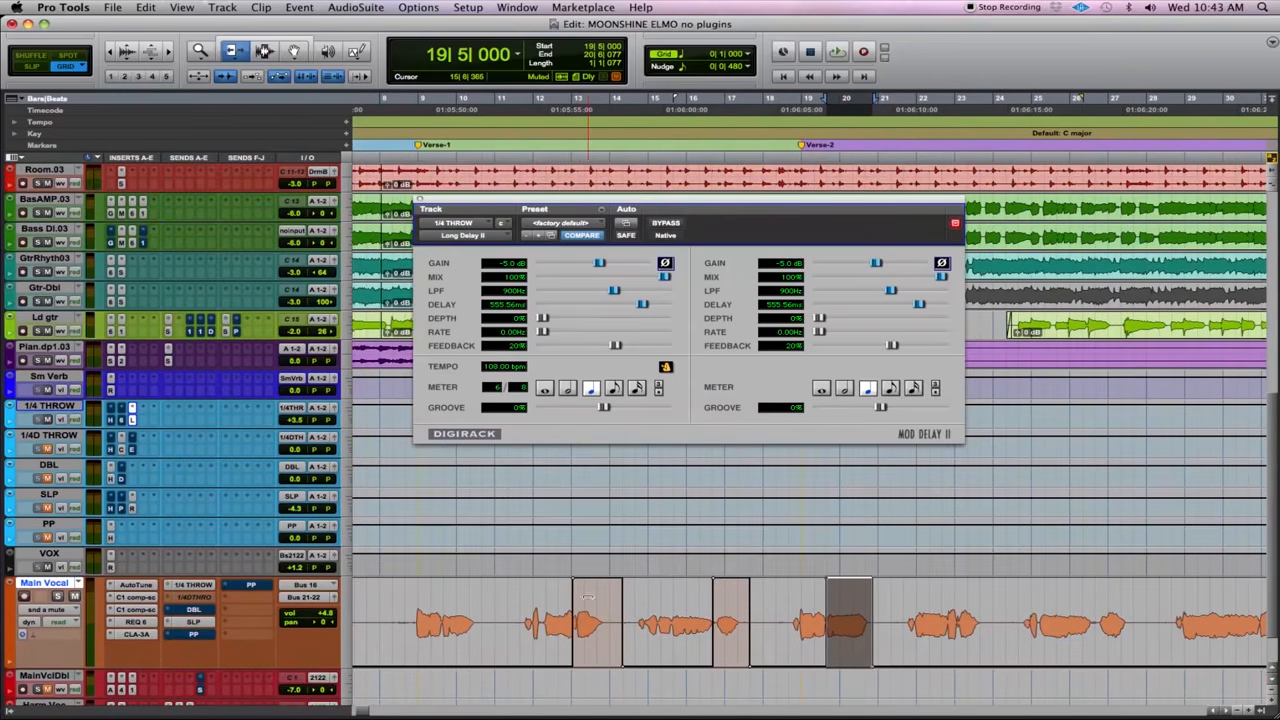
{"action": "scroll", "coordinate": [1002, 657], "scroll_direction": "right", "scroll_amount": 3}
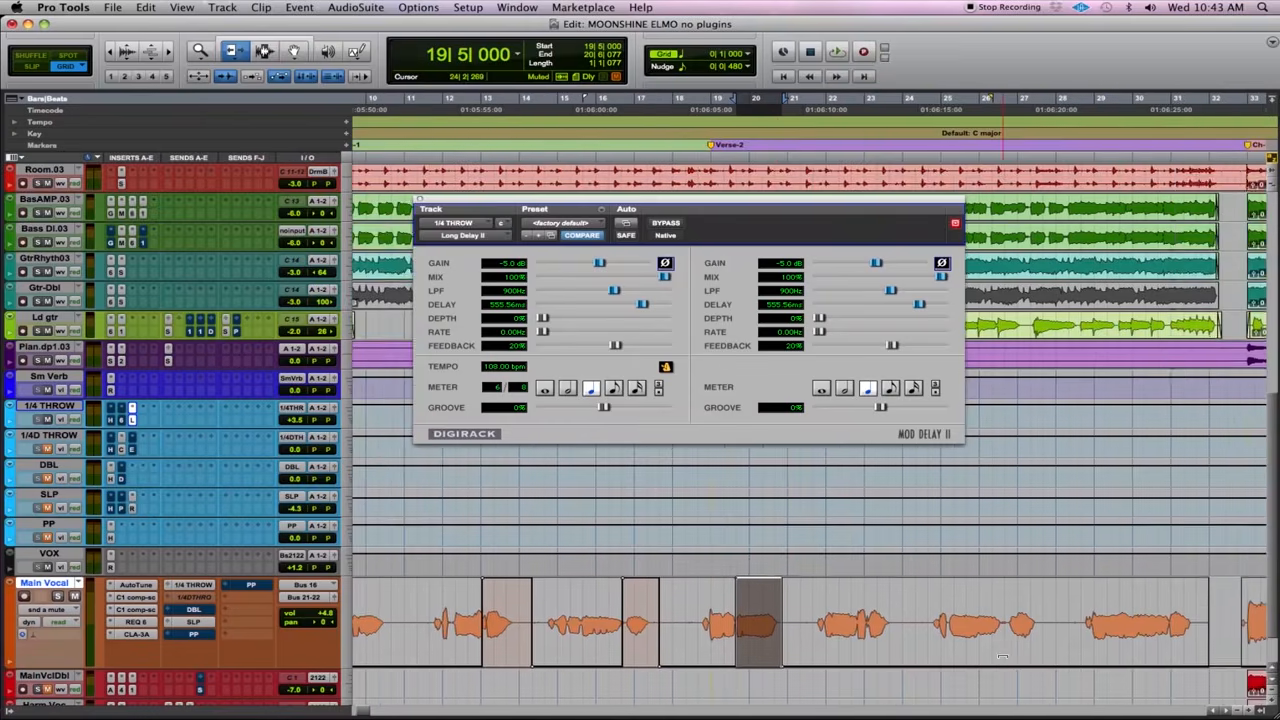
{"action": "scroll", "coordinate": [1002, 657], "scroll_direction": "down", "scroll_amount": 2}
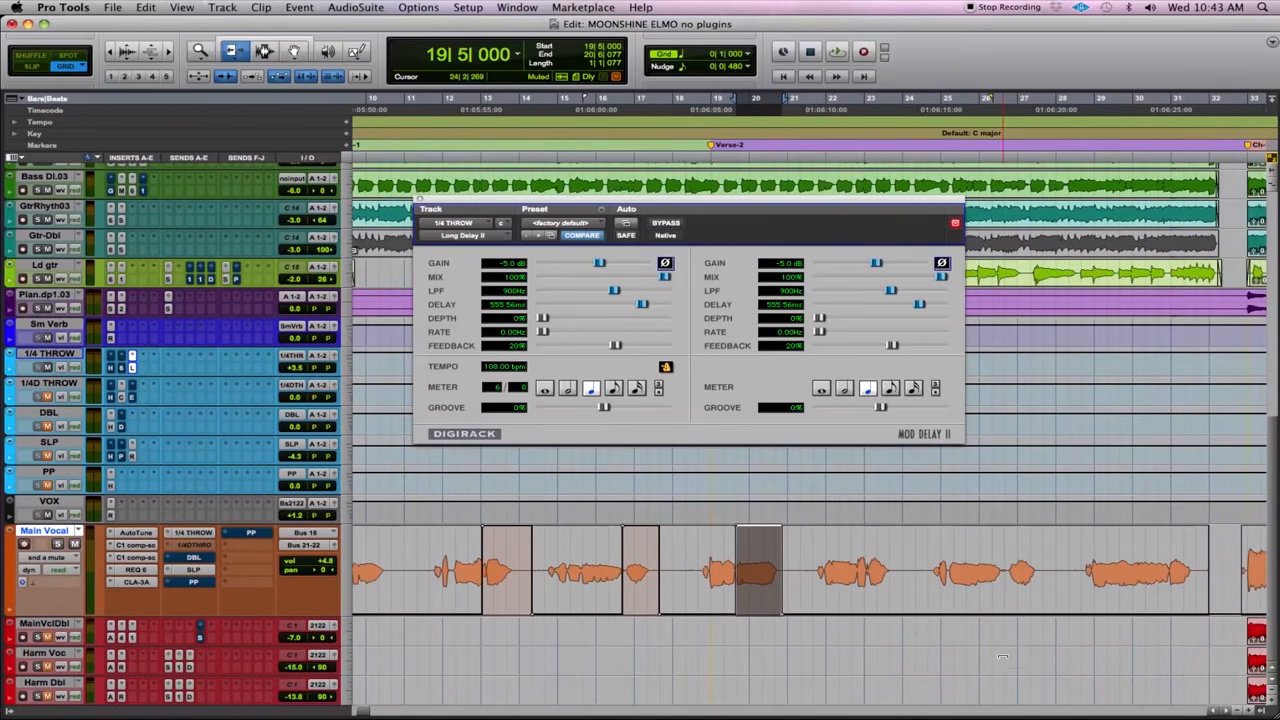
{"action": "left_click", "coordinate": [697, 549]}
{"action": "key", "text": "space"}
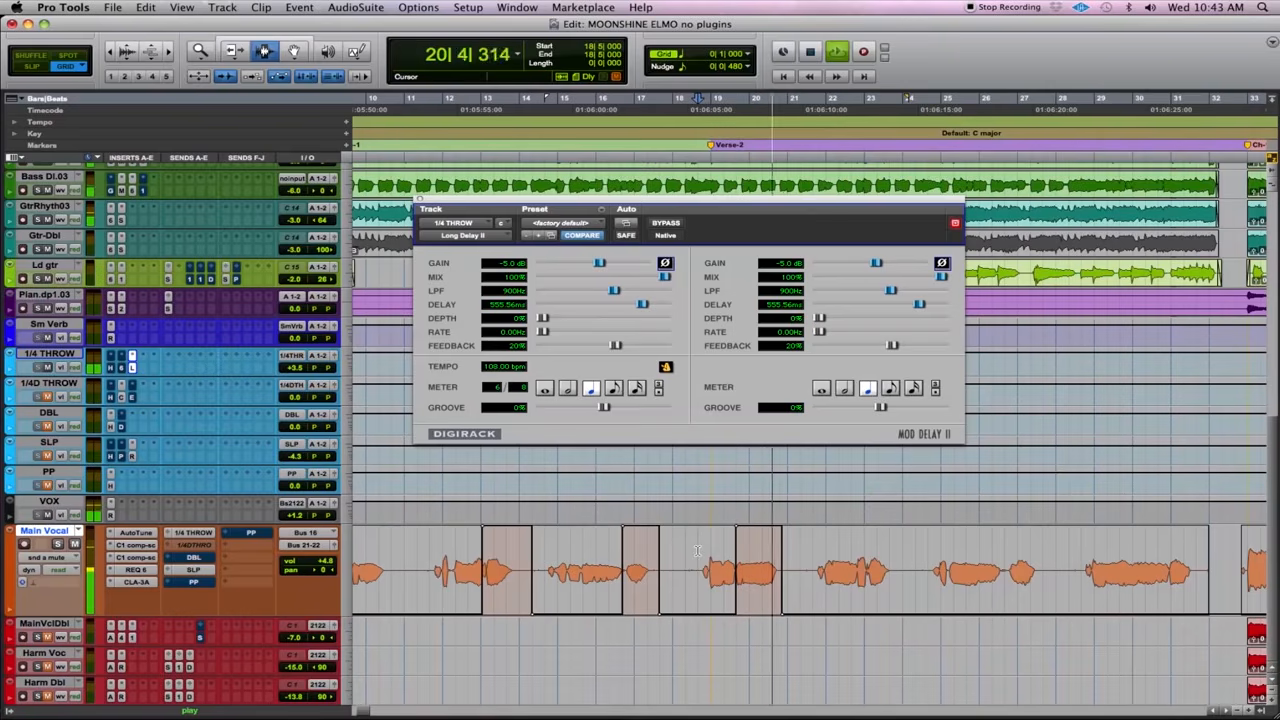
{"action": "key", "text": "space"}
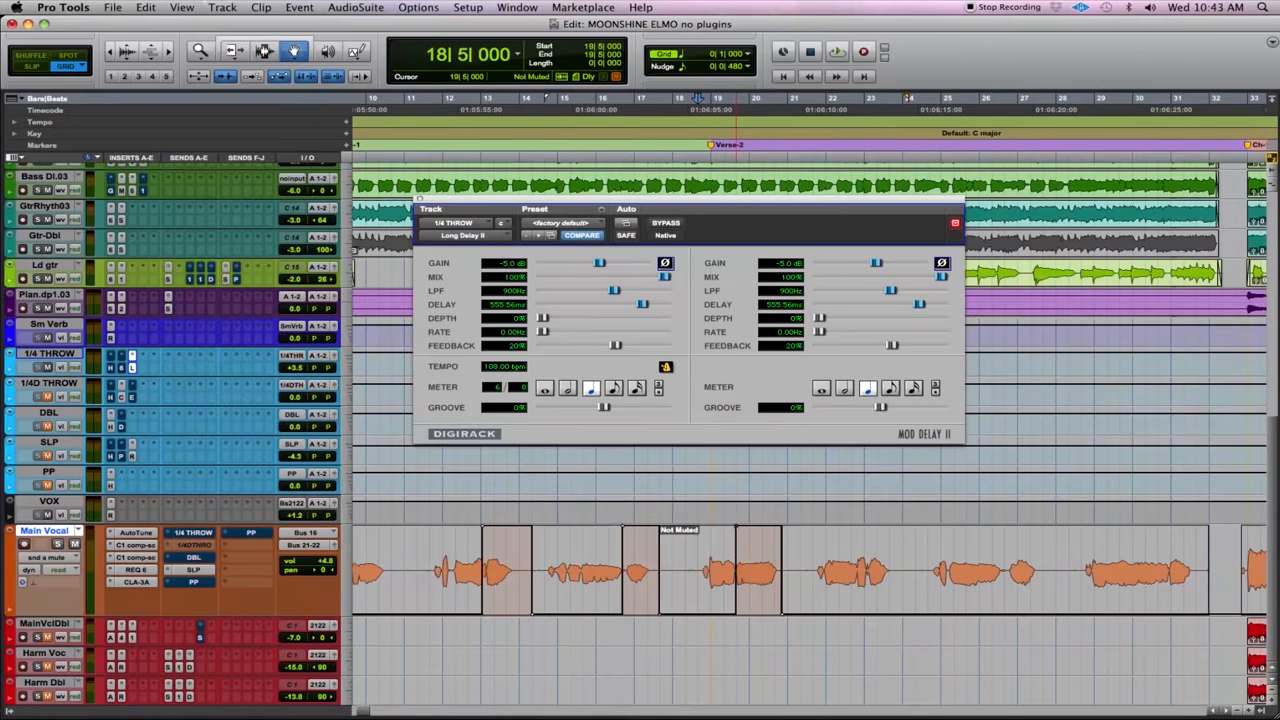
- Try starting the Verse-2 throw's unmuted section earlier, at 19|3|000, and audition it from 18|5|000
{"action": "left_click_drag", "start_coordinate": [727, 531], "coordinate": [723, 532]}
{"action": "key", "text": "space"}
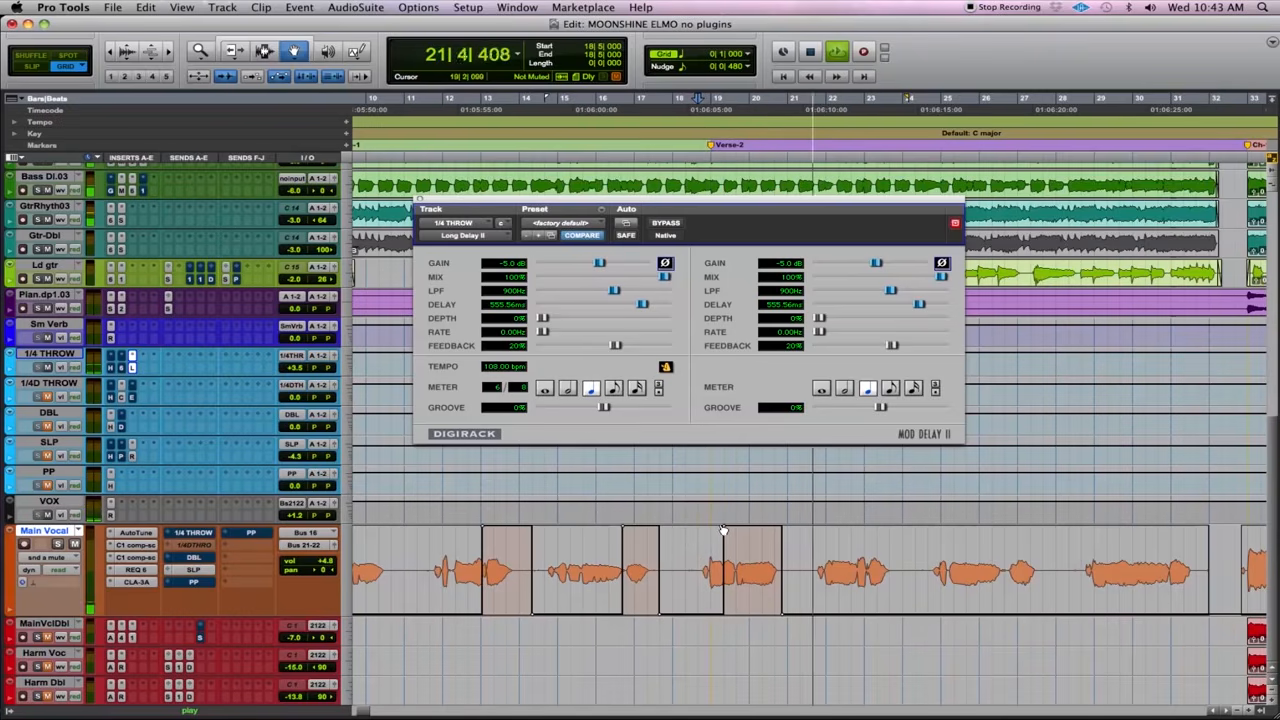
{"action": "key", "text": "space"}
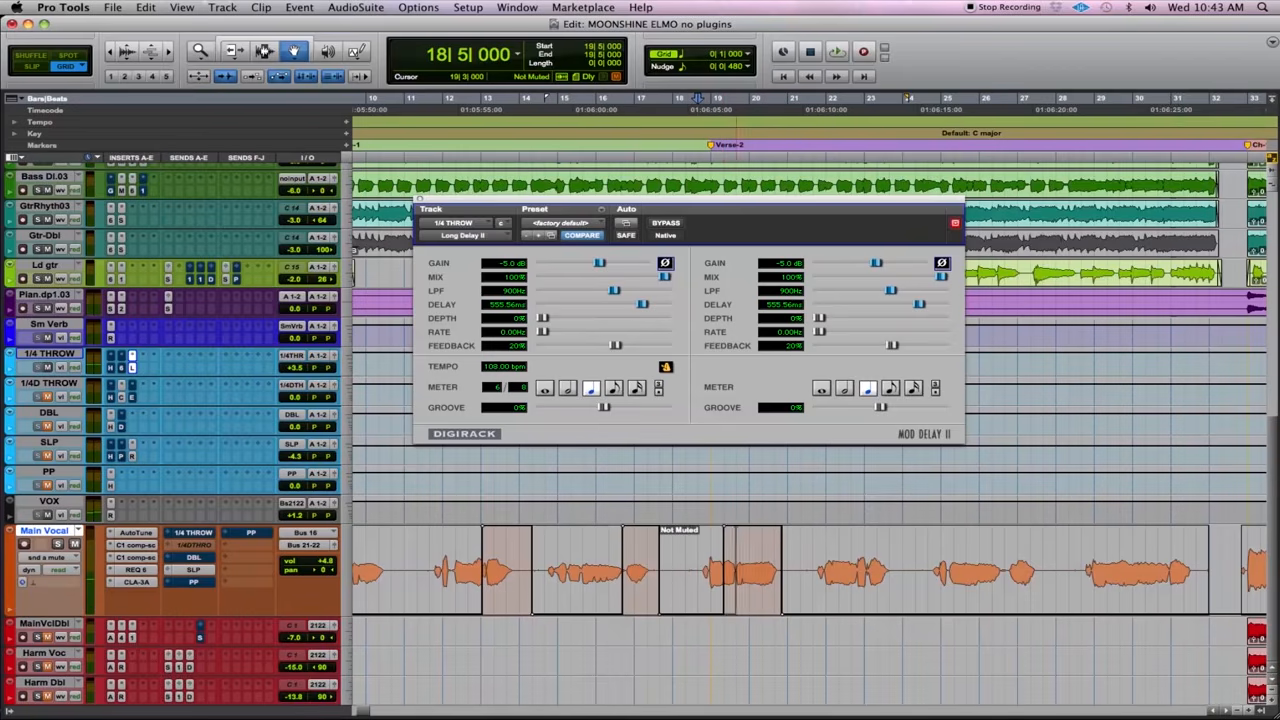
- Move the start of the Verse-2 throw's unmuted section to the beginning of bar 20 and audition it from 18|5|000
{"action": "left_click_drag", "start_coordinate": [749, 527], "coordinate": [750, 527]}
{"action": "key", "text": "space"}
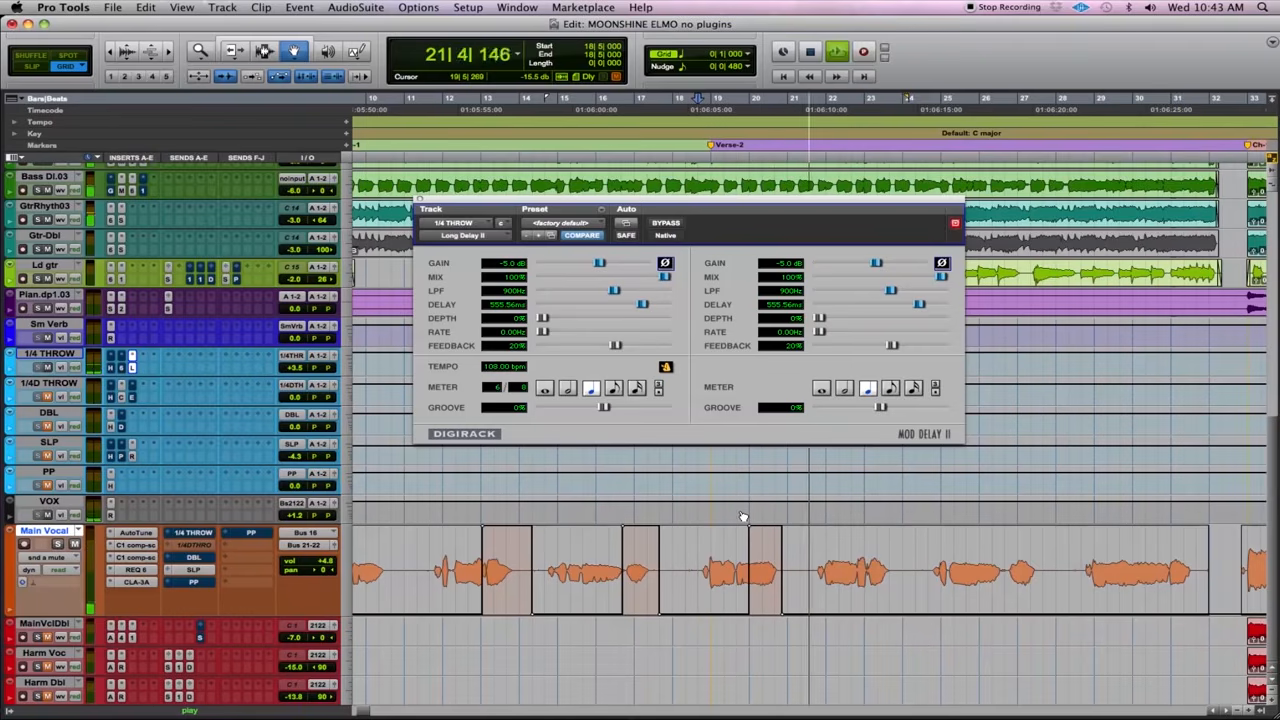
{"action": "key", "text": "space"}
- Play the remaining Verse-2 phrases from 22|1|000 and unmute the 1/4 THROW send over the short word around bar 27, from 26|5|000
{"action": "key", "text": "F7"}
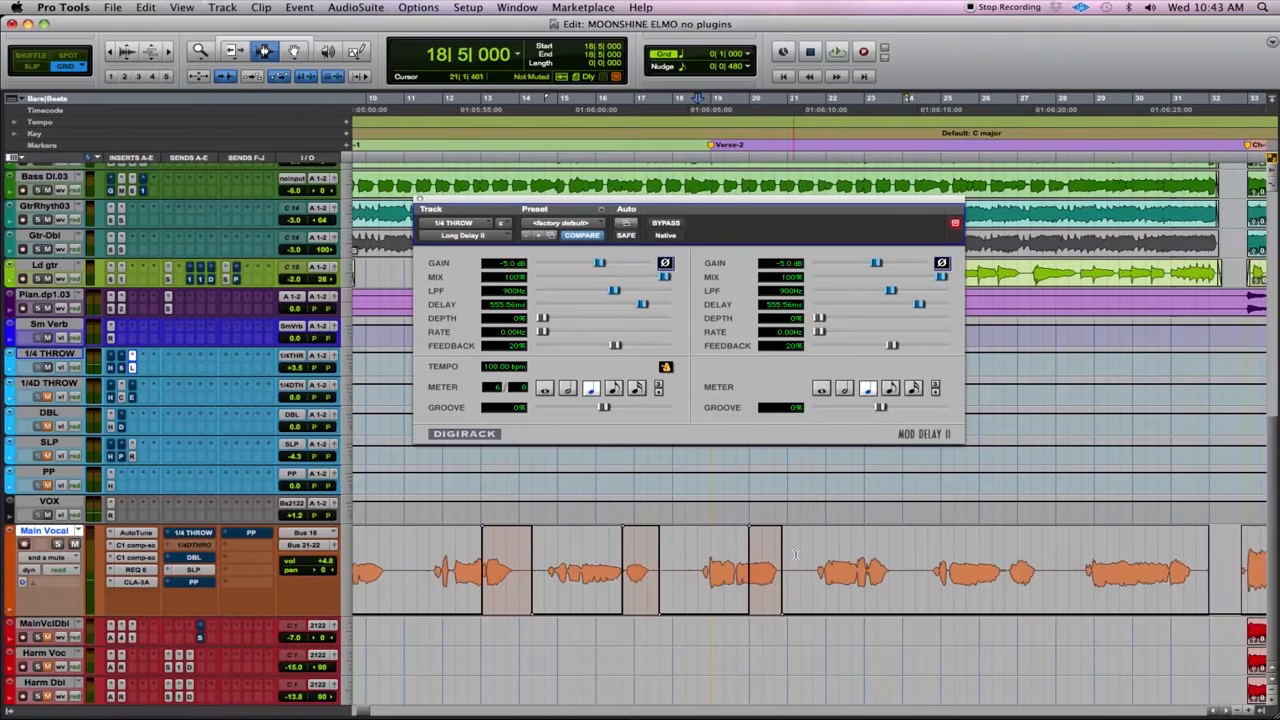
{"action": "key", "text": "super+bracketleft"}
{"action": "key", "text": "space"}
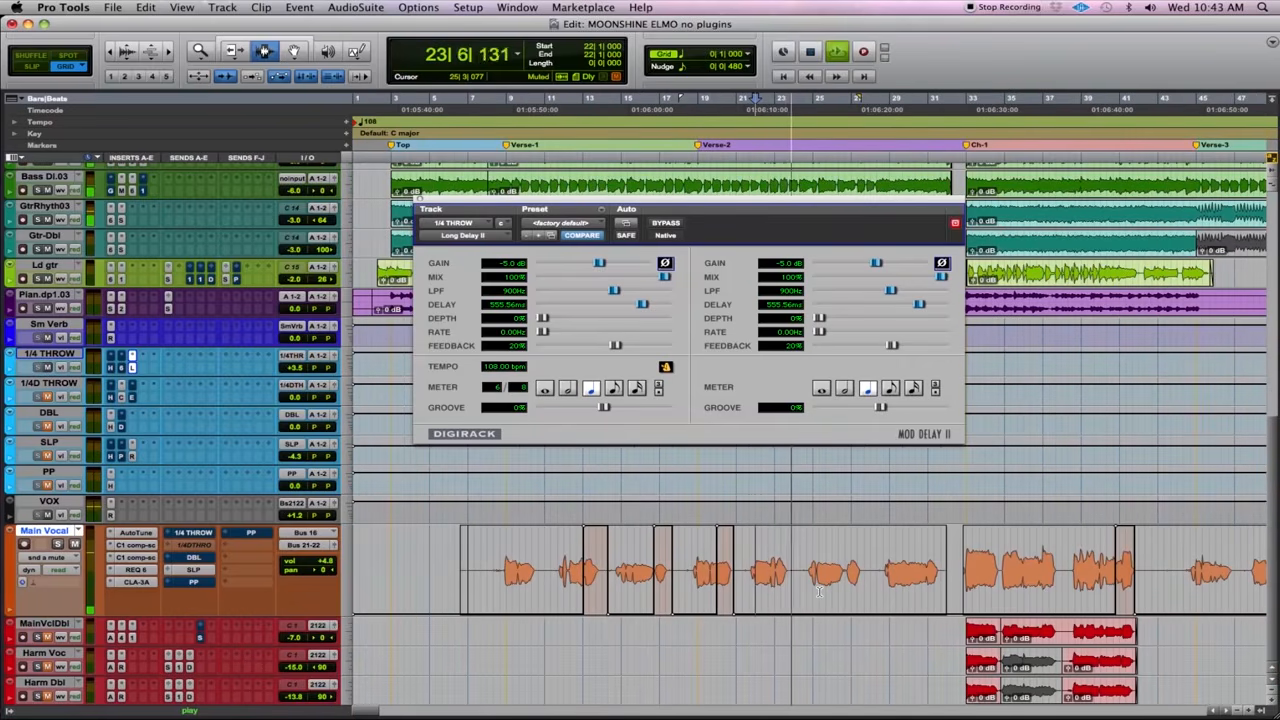
{"action": "left_click_drag", "start_coordinate": [848, 588], "coordinate": [864, 476]}
{"action": "key", "text": "F6"}
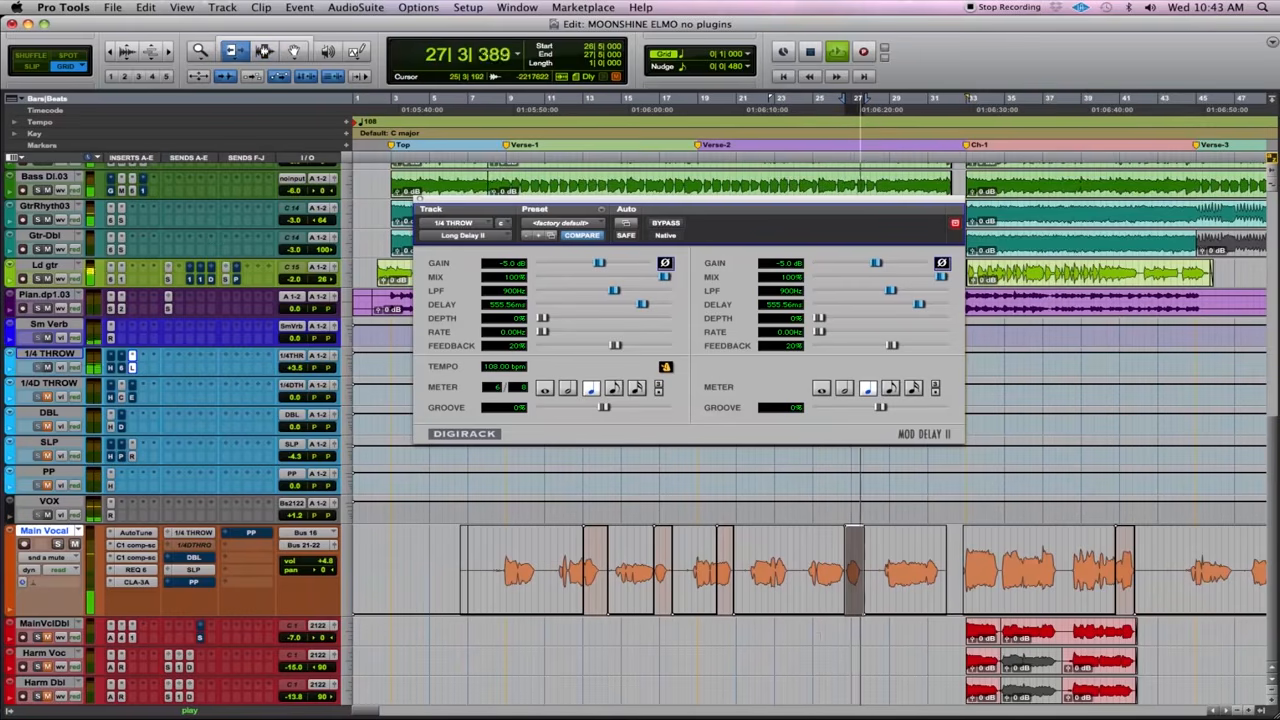
- Listen to the last Verse-2 vocal phrase from 30|5|000 into the chorus
{"action": "key", "text": "F7"}
{"action": "left_click", "coordinate": [923, 577]}
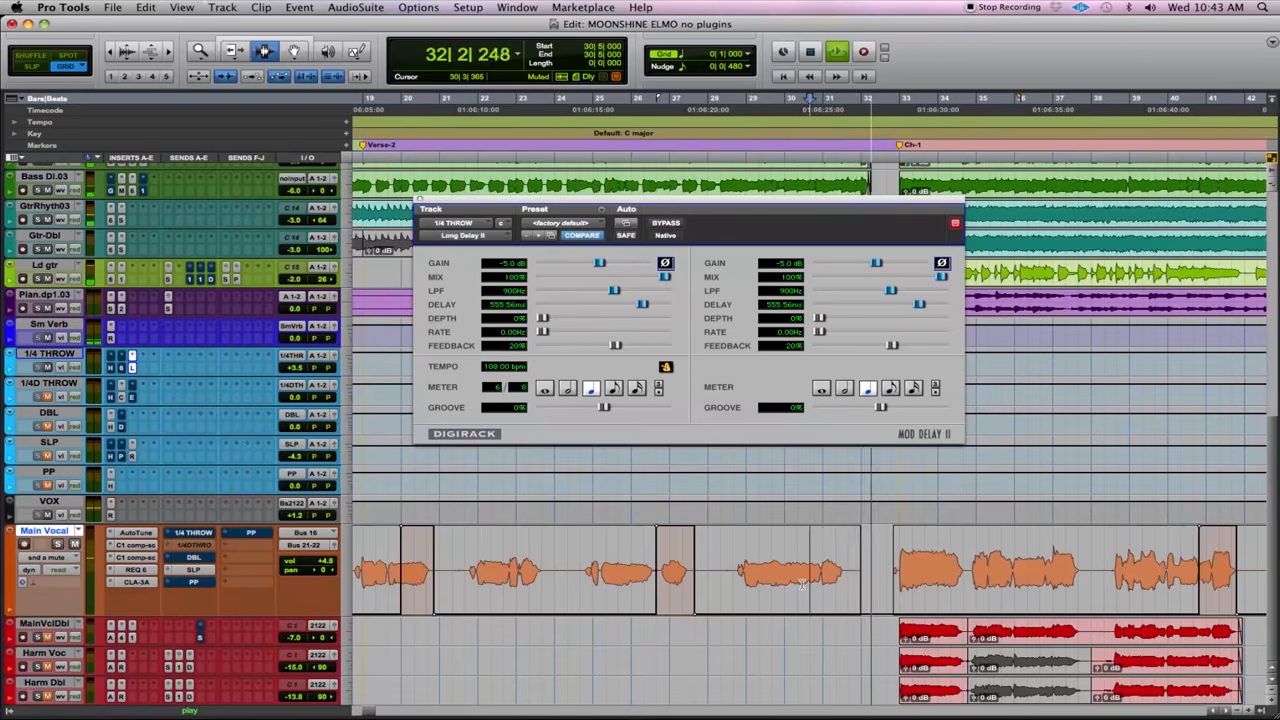
{"action": "key", "text": "r"}
{"action": "key", "text": "space"}
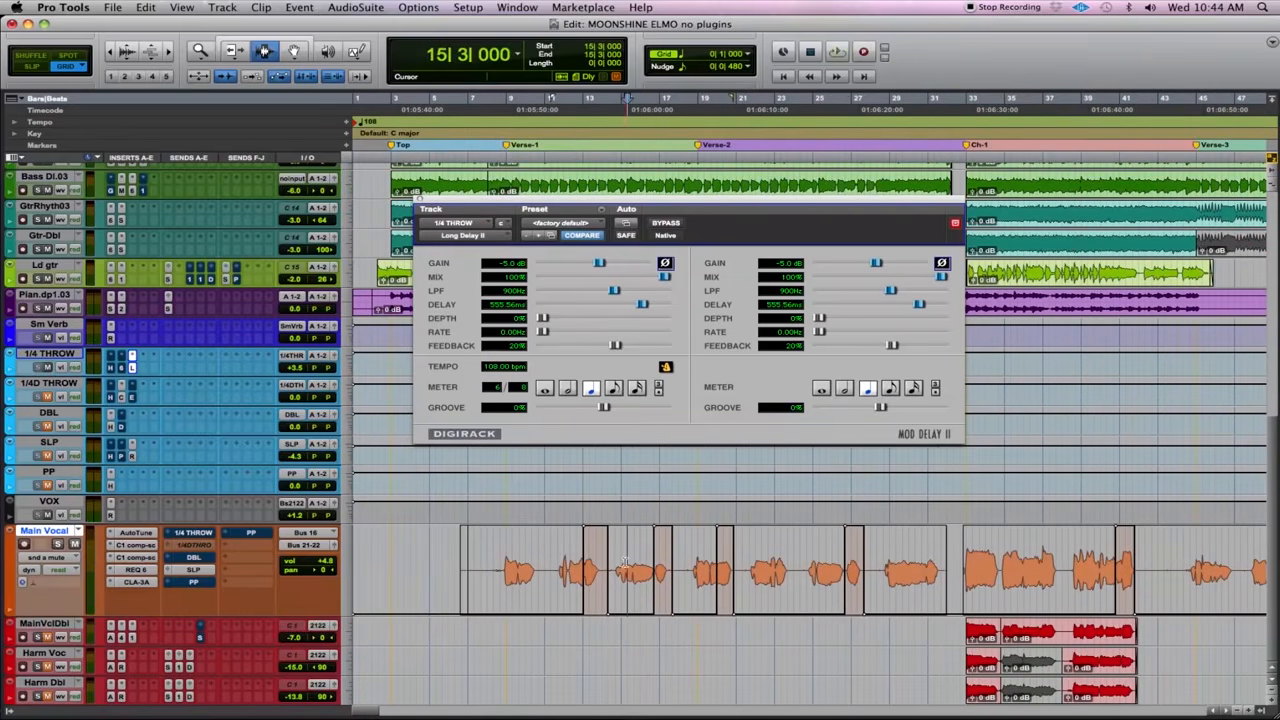
- Delete the unmute automation of the 1/4 THROW send at bar 13, clearing from 11|5|000 past the second Verse-1 phrase
{"action": "left_click_drag", "start_coordinate": [557, 560], "coordinate": [610, 598]}
{"action": "key", "text": "Delete"}
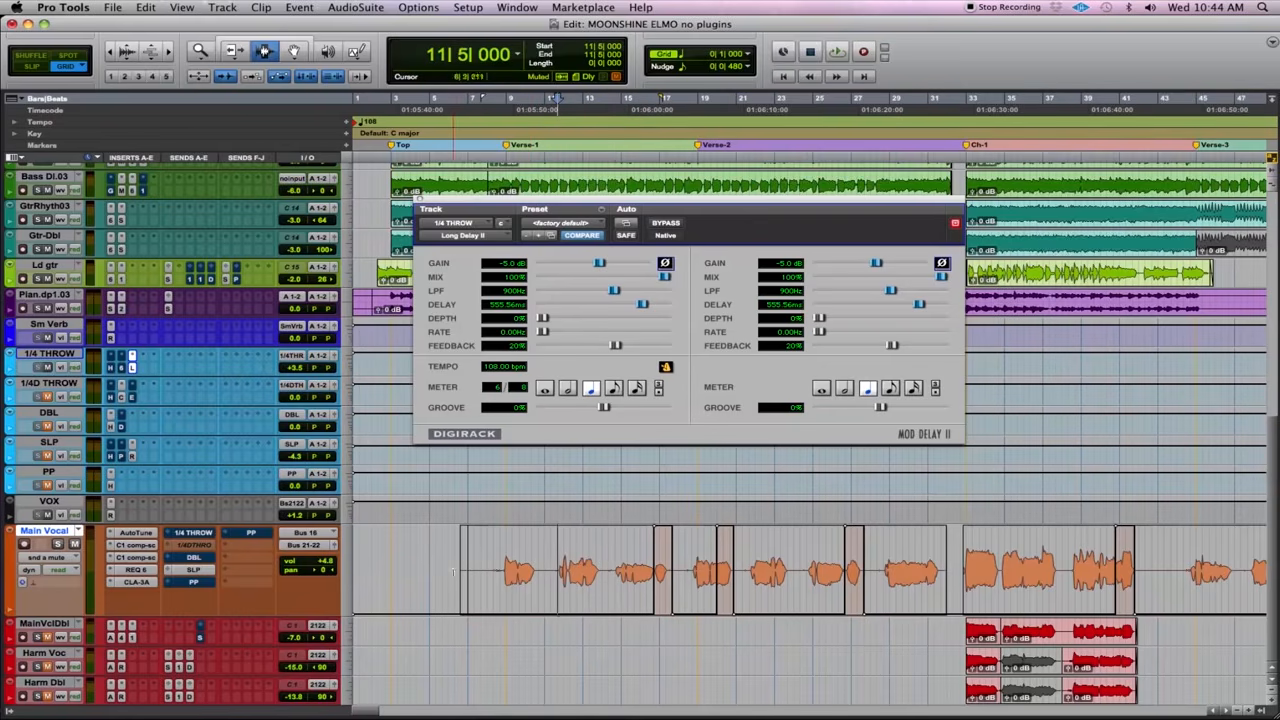
- Select Main Vocal from 7|1|000 to 33|1|000 and play both verses through to review all the delay throws
{"action": "double_click", "coordinate": [536, 566]}
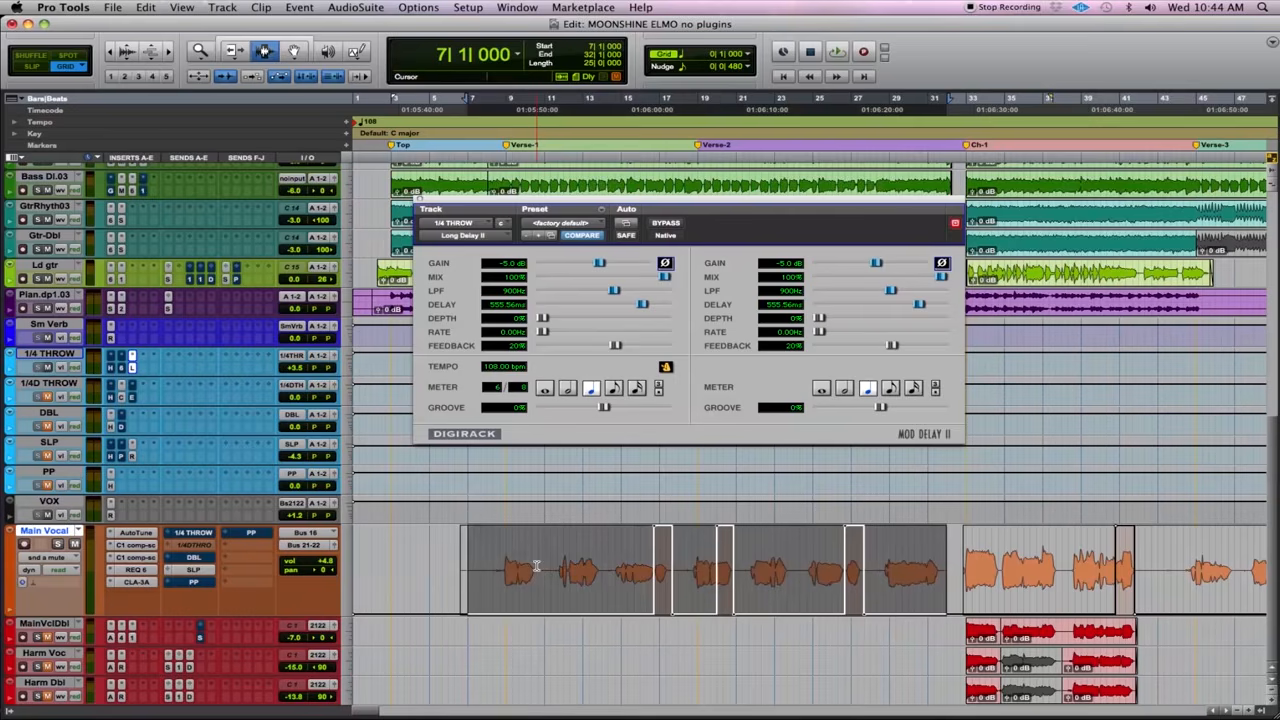
{"action": "left_click", "coordinate": [953, 567], "text": "shift"}
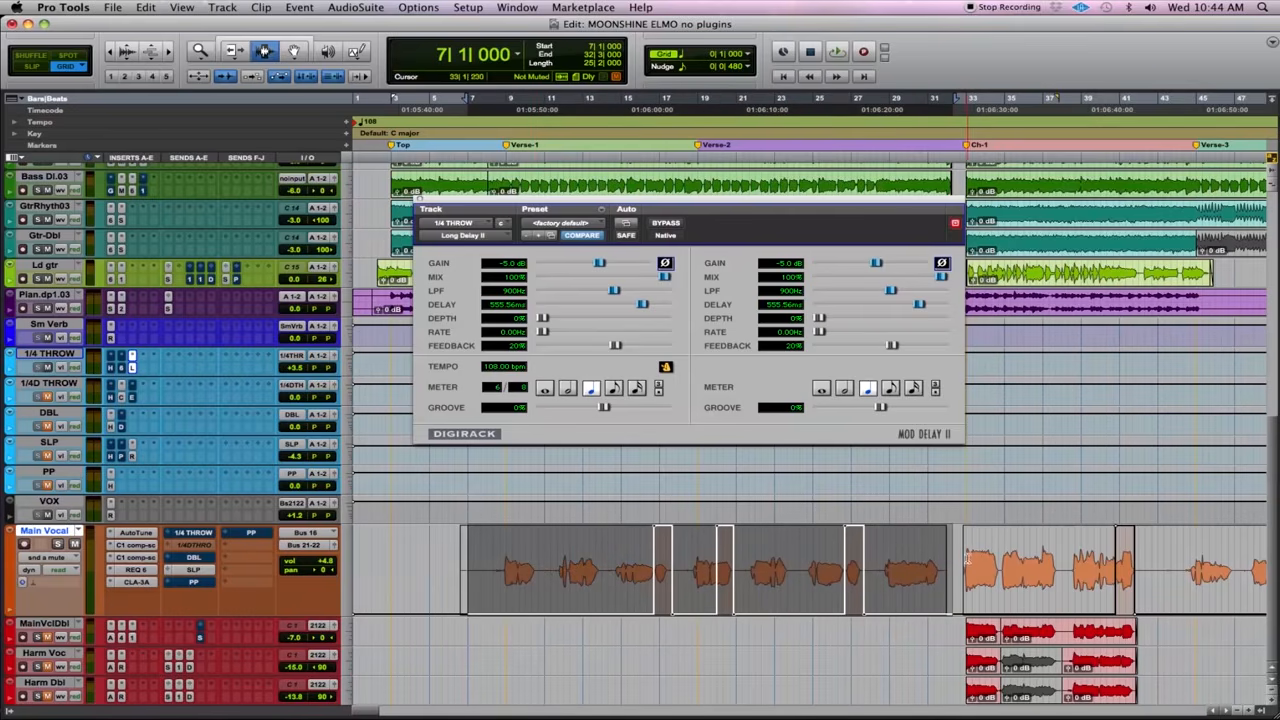
{"action": "left_click", "coordinate": [964, 550], "text": "shift"}
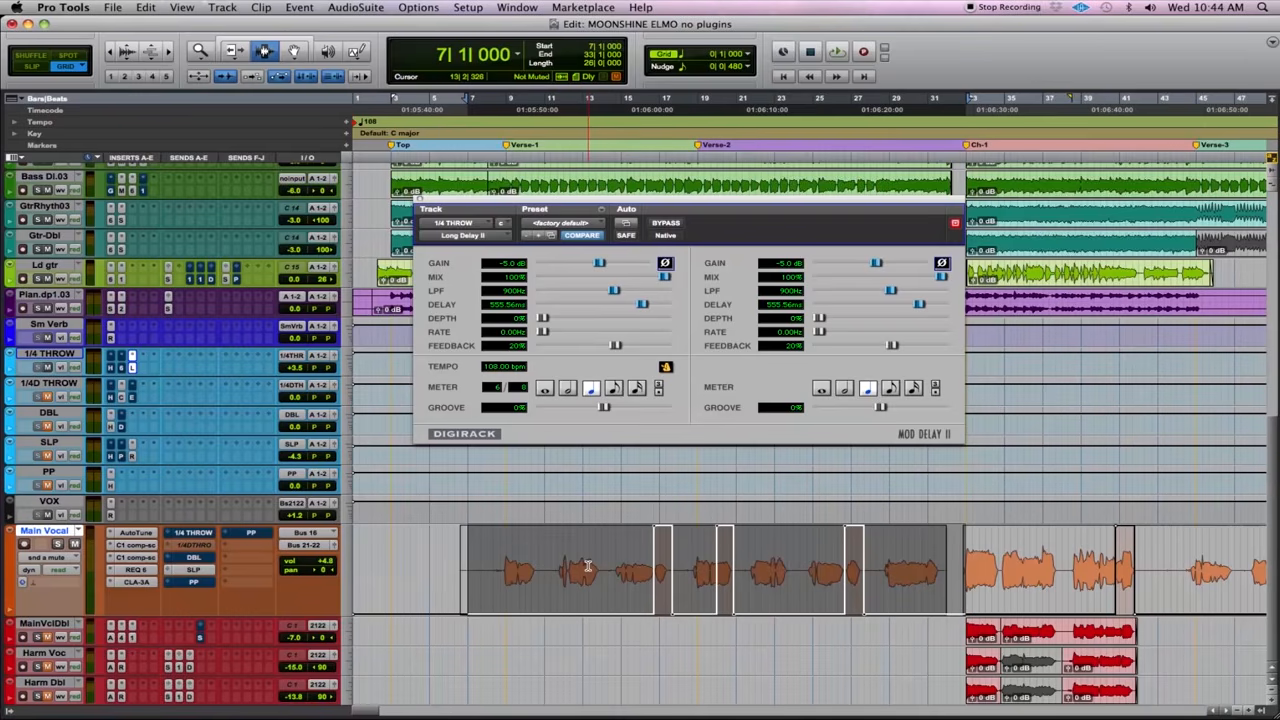
{"action": "key", "text": "space"}
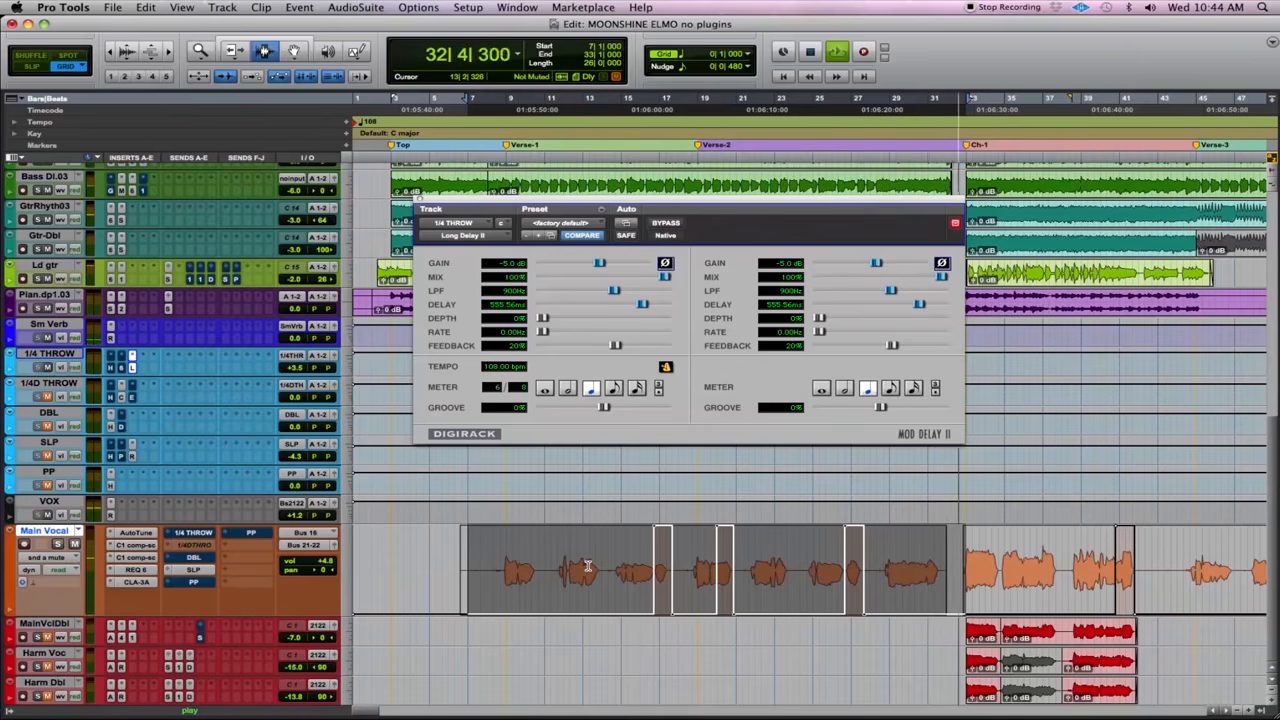
{"action": "key", "text": "space"}
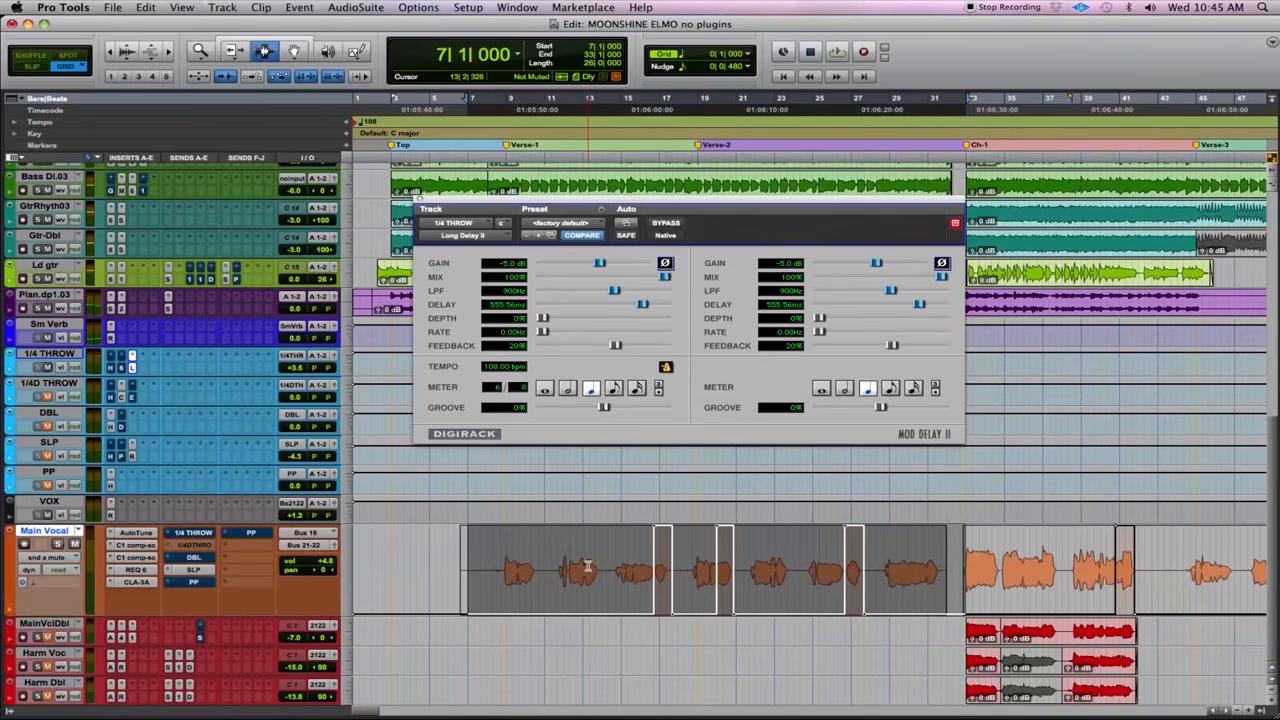